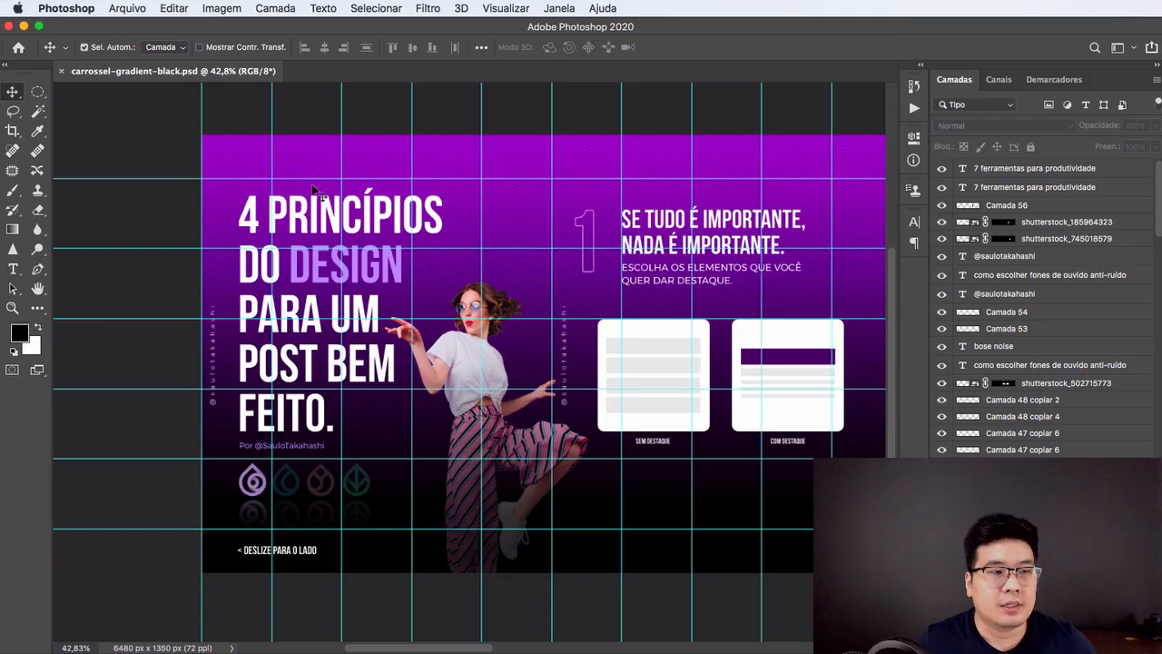
Examine the whole carousel document and its existing page slices with the Slice tool active
scroll(456, 192, "down", 3)
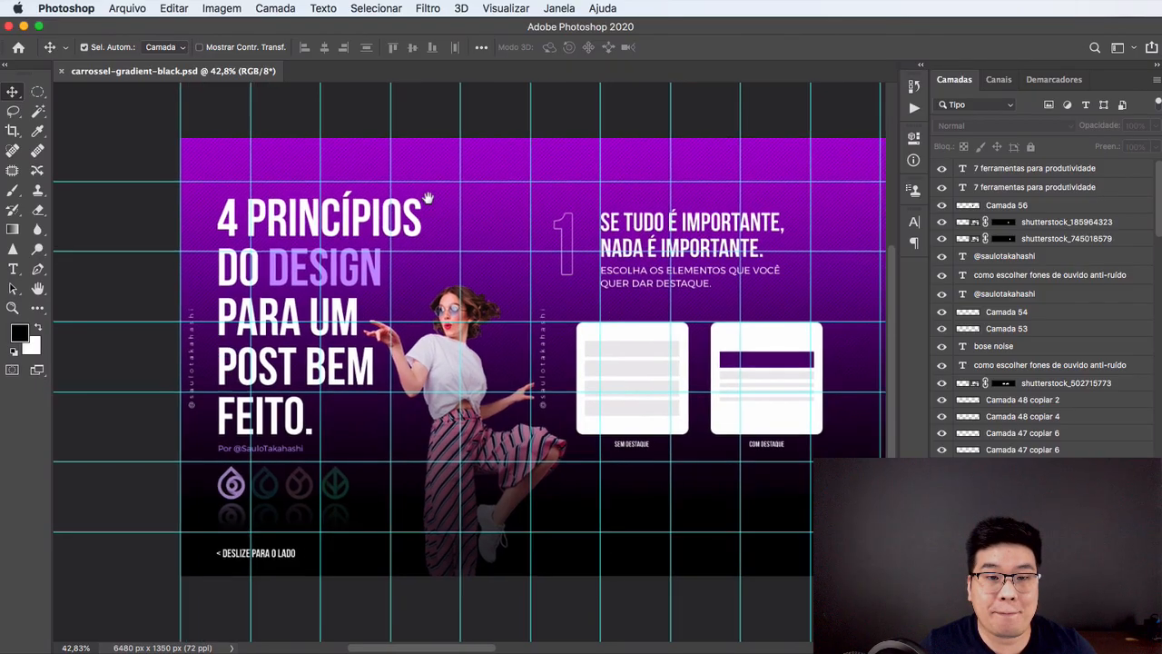
scroll(566, 222, "down", 2)
scroll(565, 221, "down", 5)
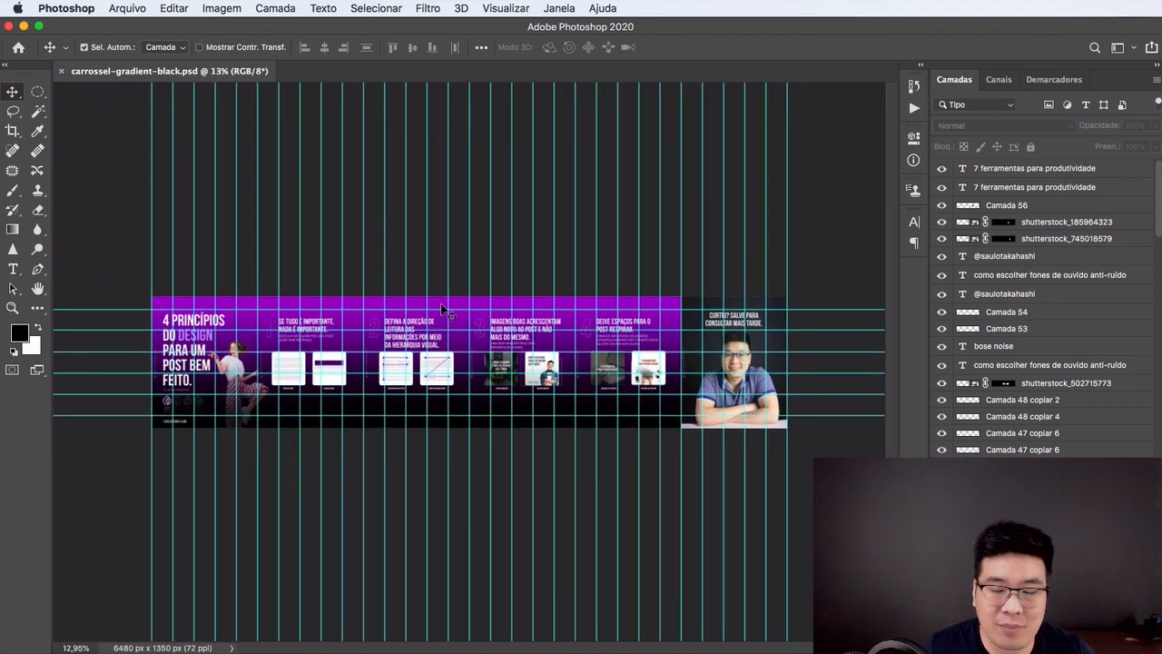
scroll(313, 329, "up", 4)
left_click_drag(314, 329, 368, 323)
left_click_drag(381, 317, 590, 285)
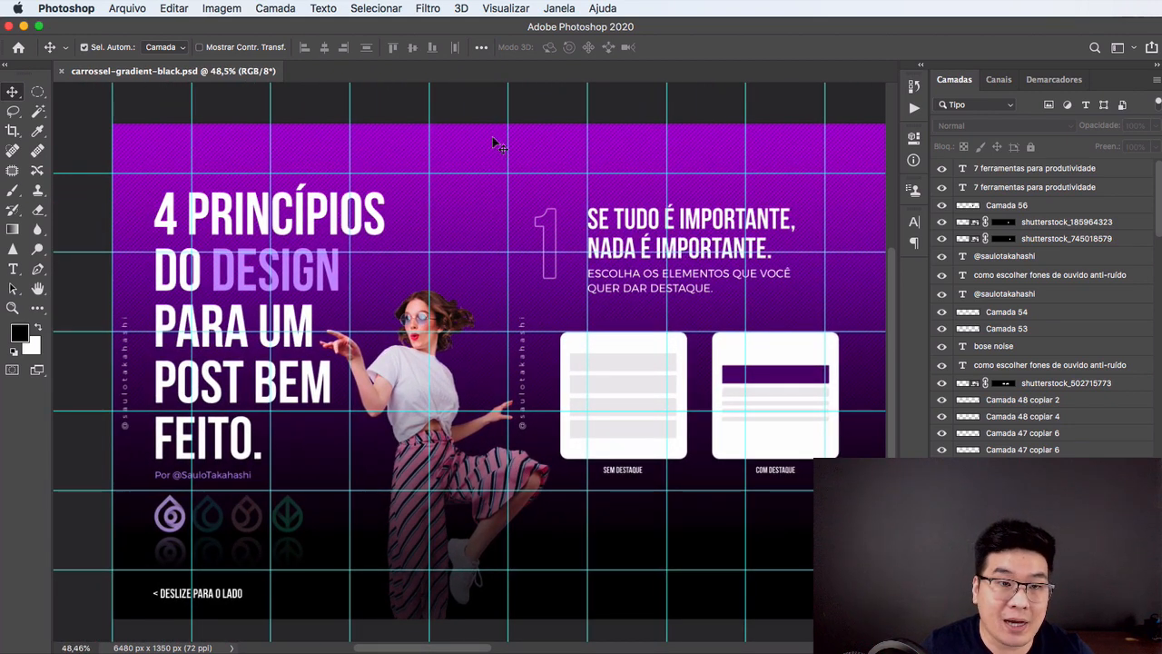
key("c")
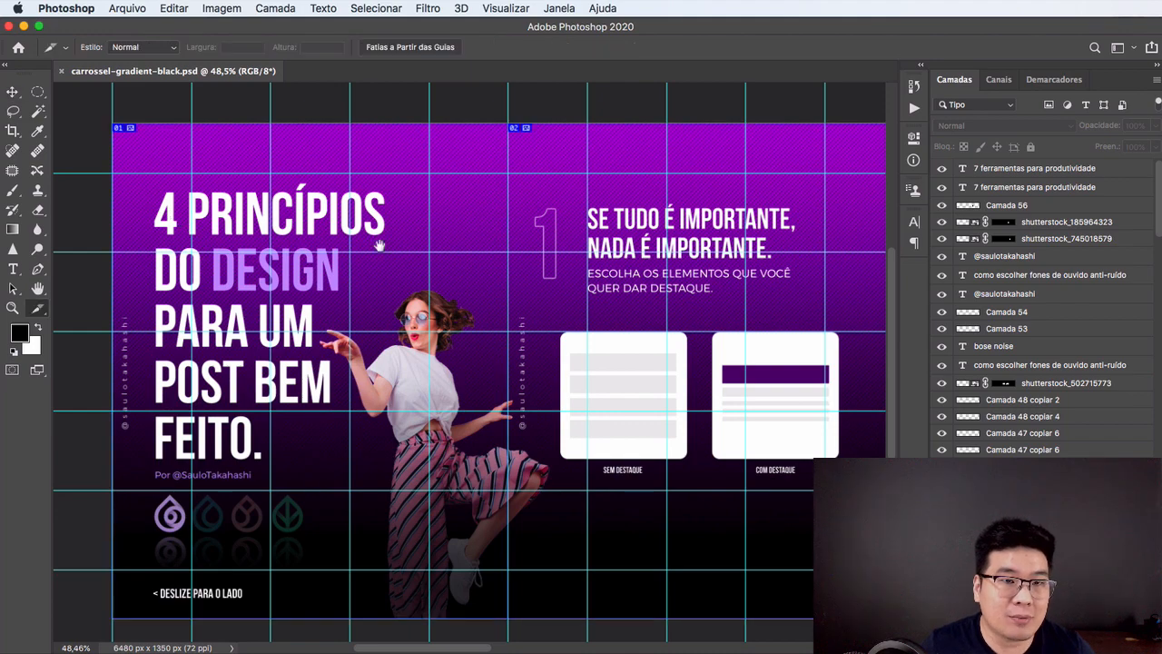
scroll(392, 244, "down", 10)
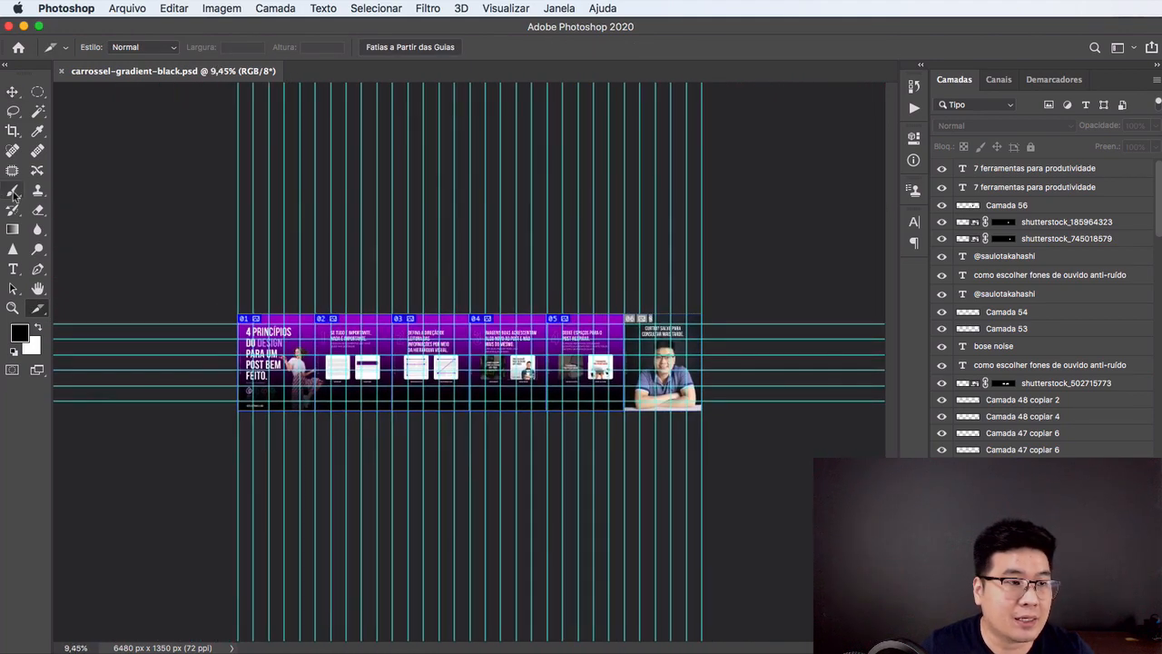
right_click(38, 309)
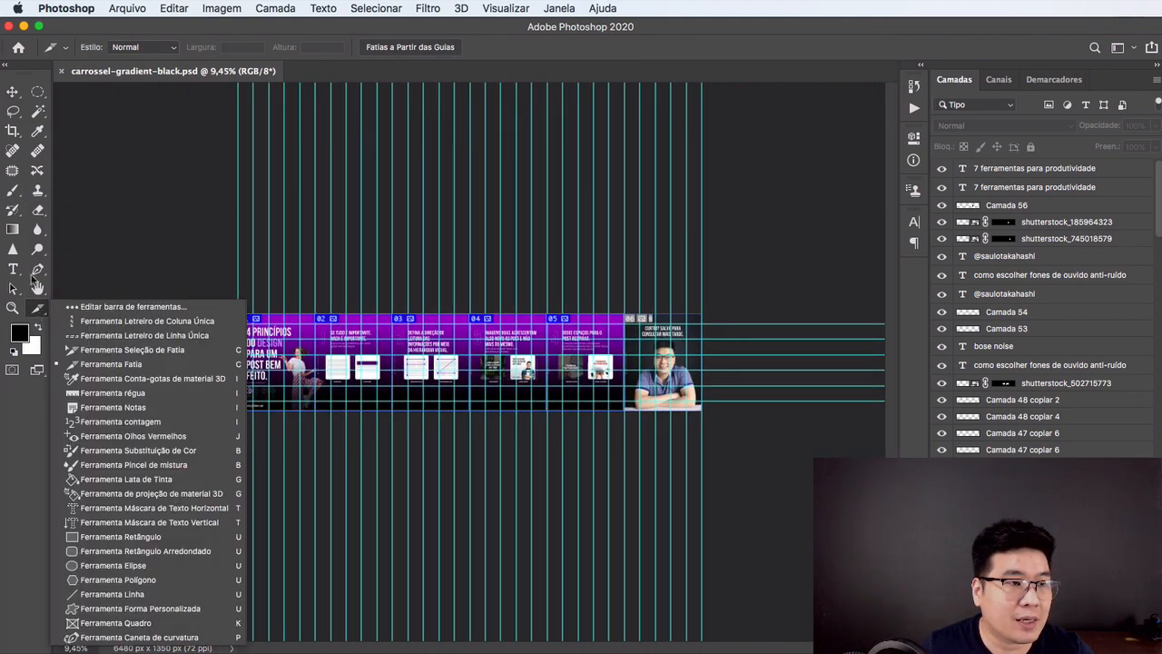
left_click(13, 132)
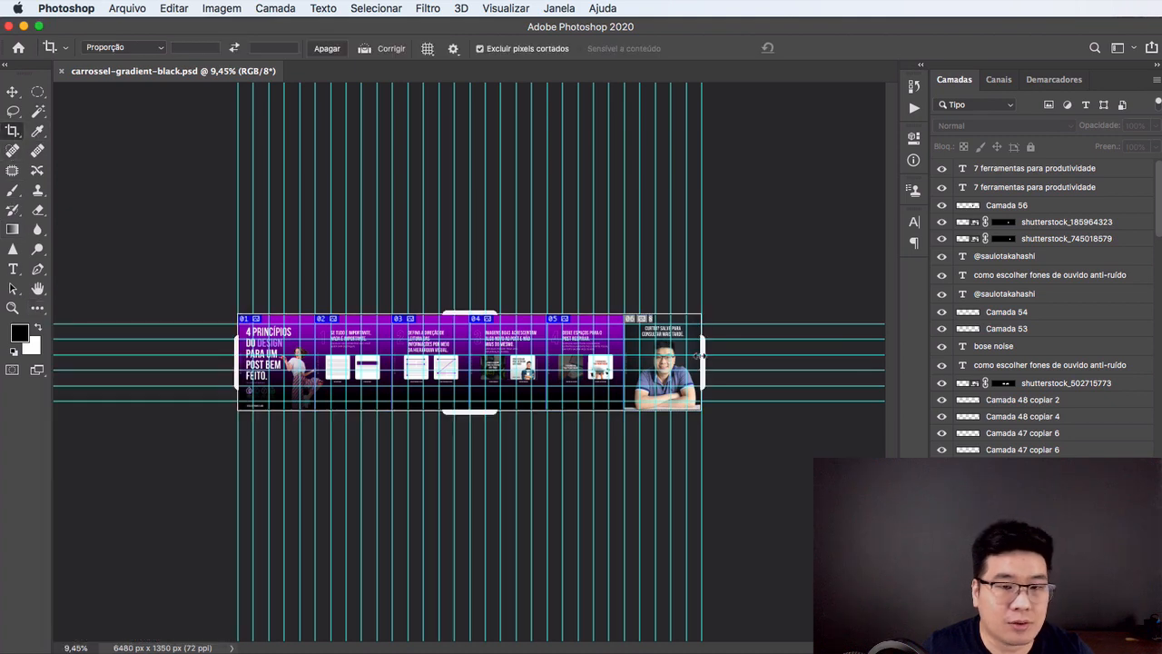
left_click_drag(701, 363, 597, 363)
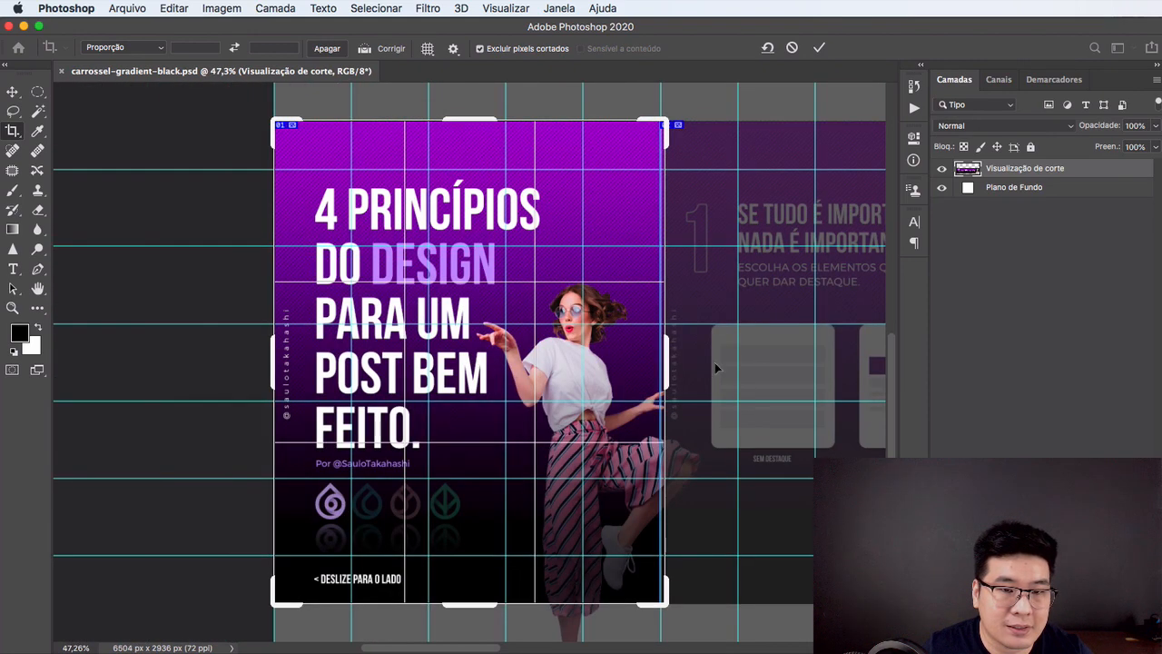
left_click_drag(666, 362, 661, 363)
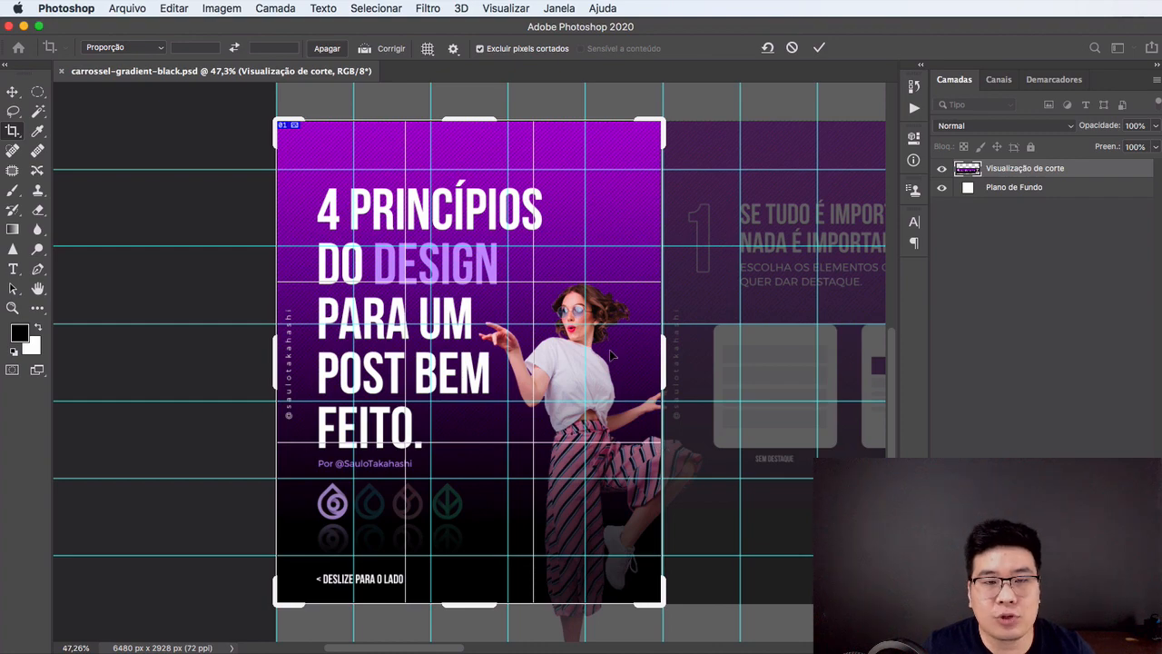
key("Escape")
left_click_drag(280, 341, 551, 340)
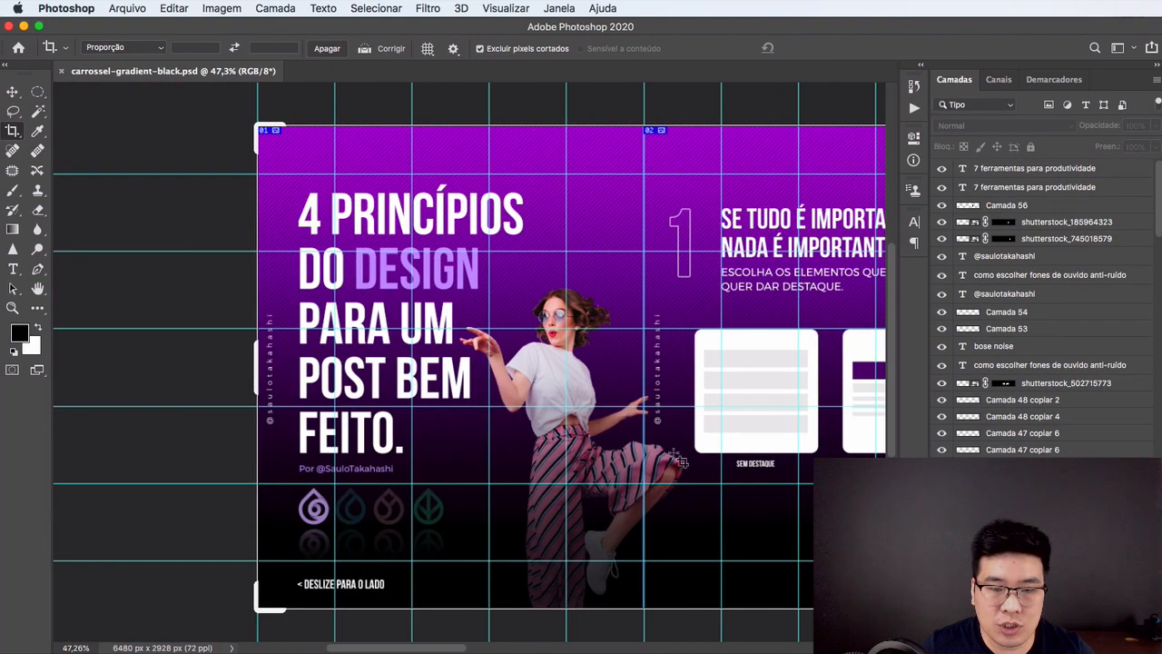
key("v")
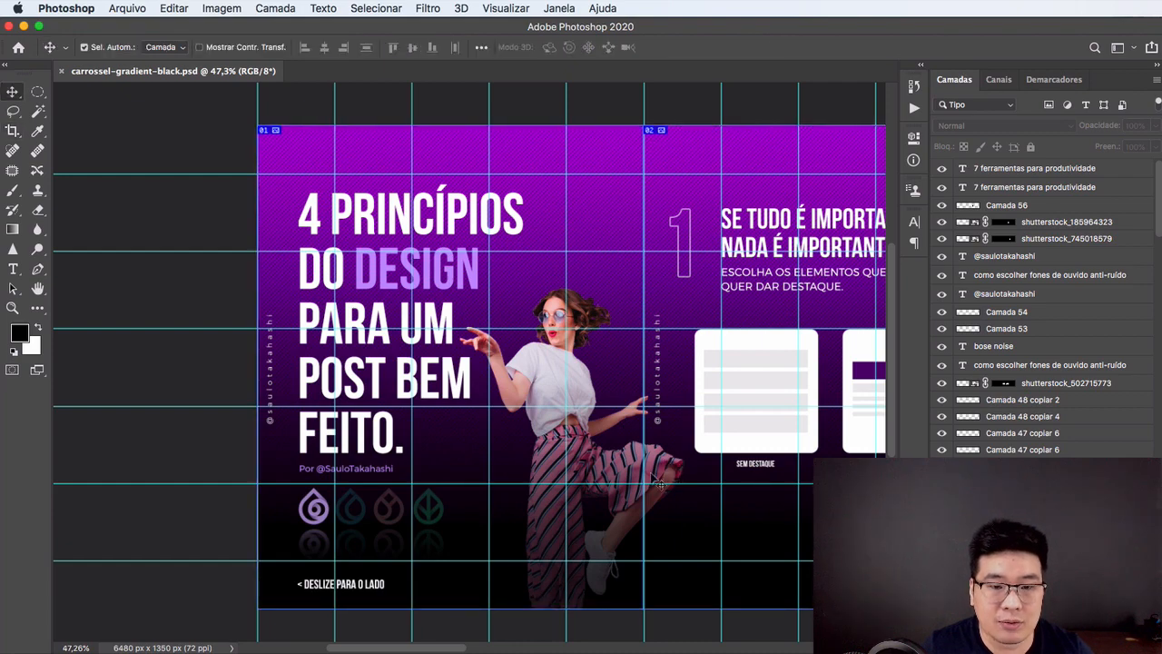
key("w")
key("v")
mouse_move(680, 411)
left_mouse_down()
mouse_move(731, 411)
mouse_move(681, 412)
left_mouse_up()
left_click_drag(626, 336, 605, 337)
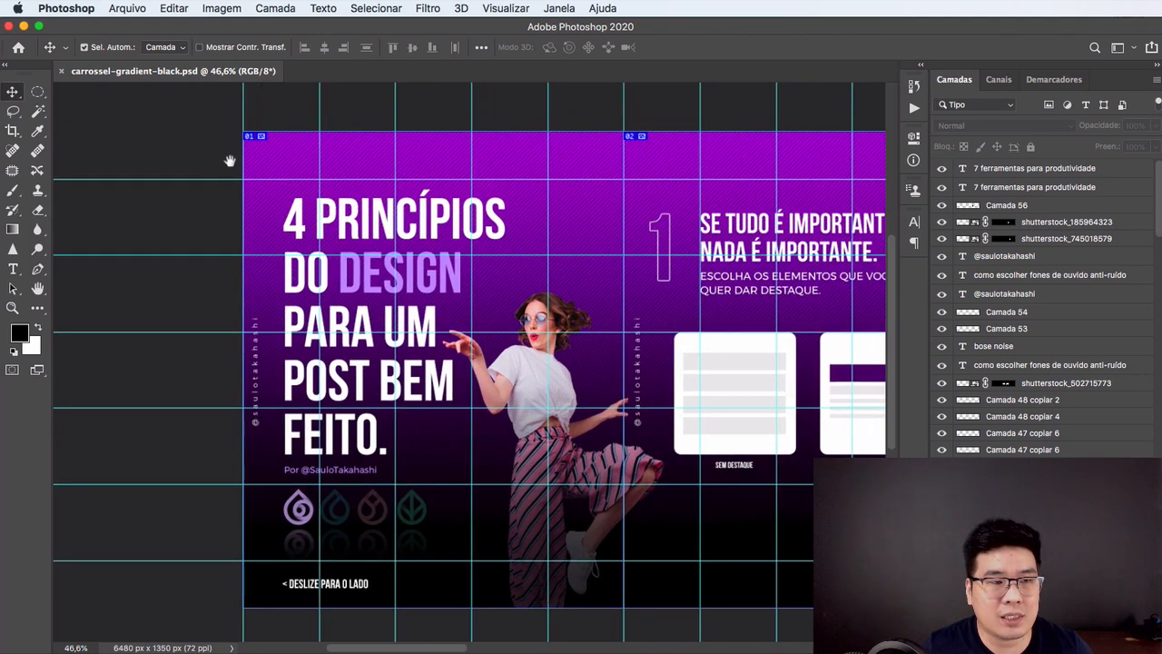
left_click_drag(218, 145, 196, 141)
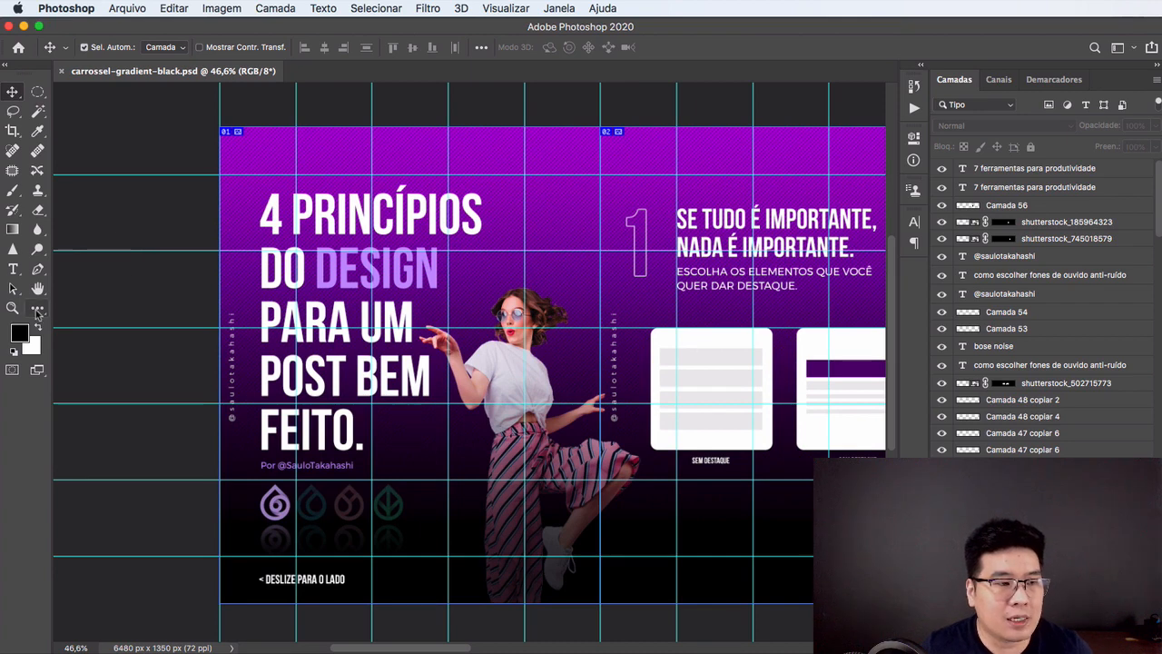
left_click(37, 311)
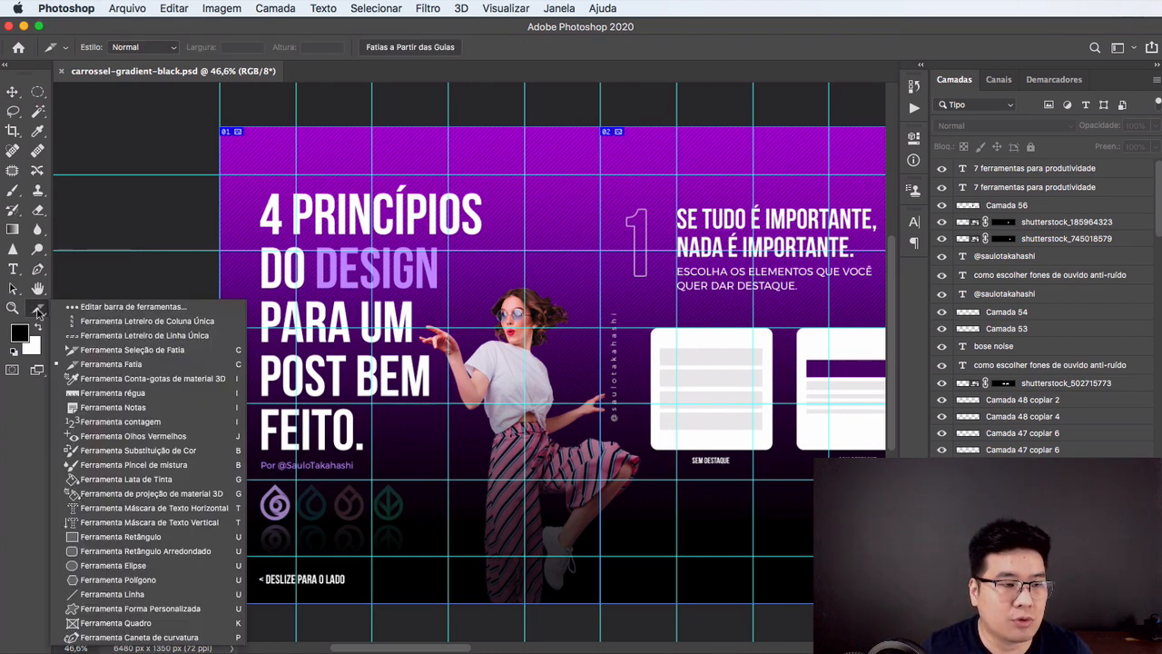
left_click(13, 92)
left_click_drag(435, 185, 337, 196)
key("c")
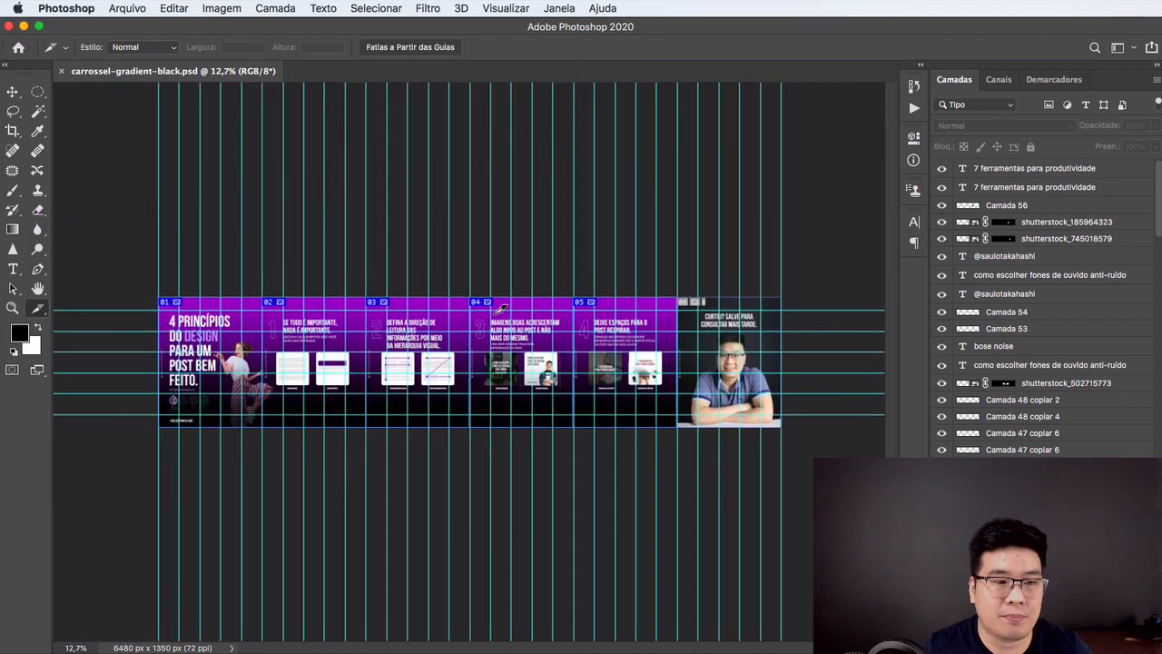
left_click(12, 131)
left_click_drag(788, 362, 572, 378)
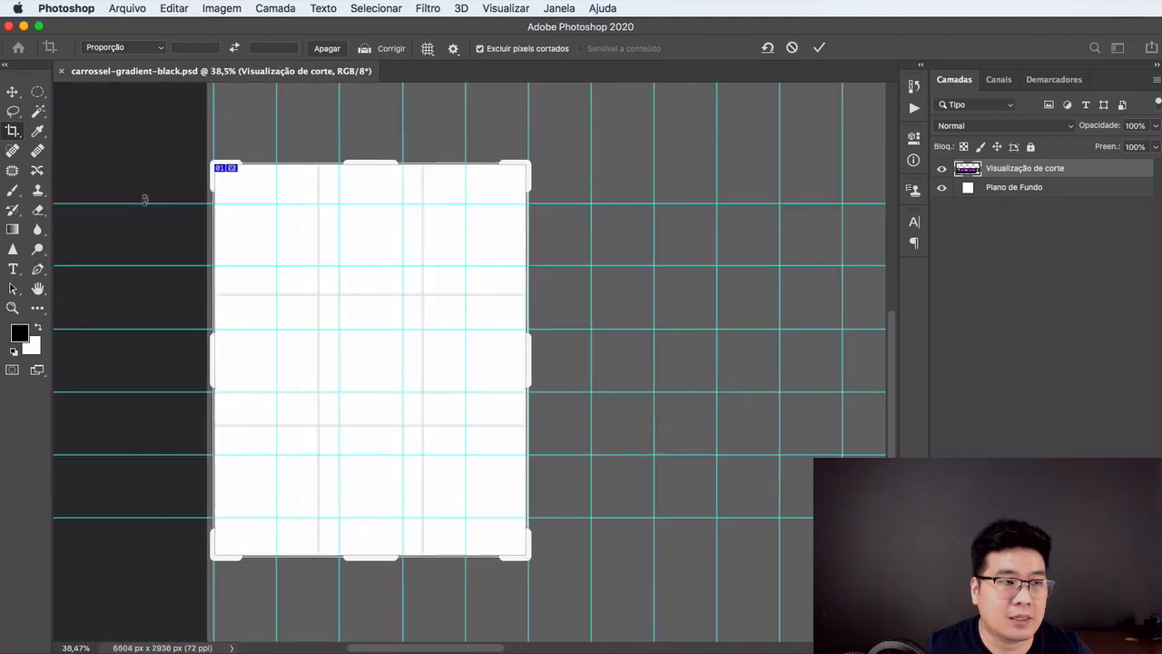
left_click(14, 130)
left_click_drag(14, 131, 49, 136)
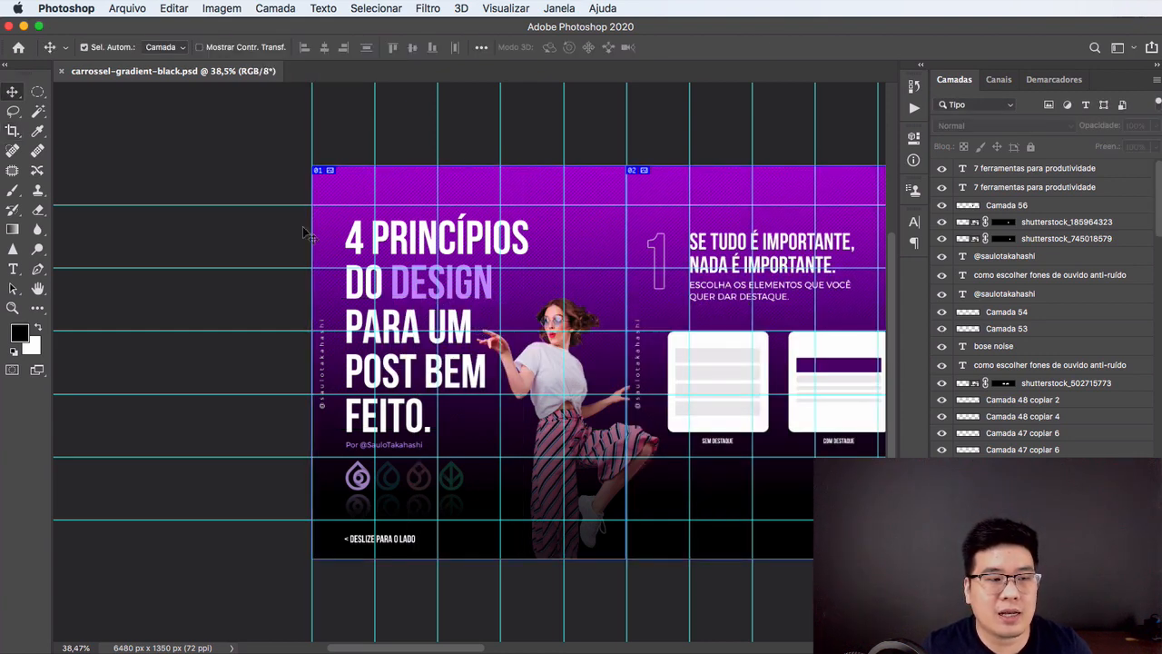
Draw a slice with the Slice tool over the first carousel page, from corner to opposite corner along the guides
left_click(38, 312)
right_click(40, 313)
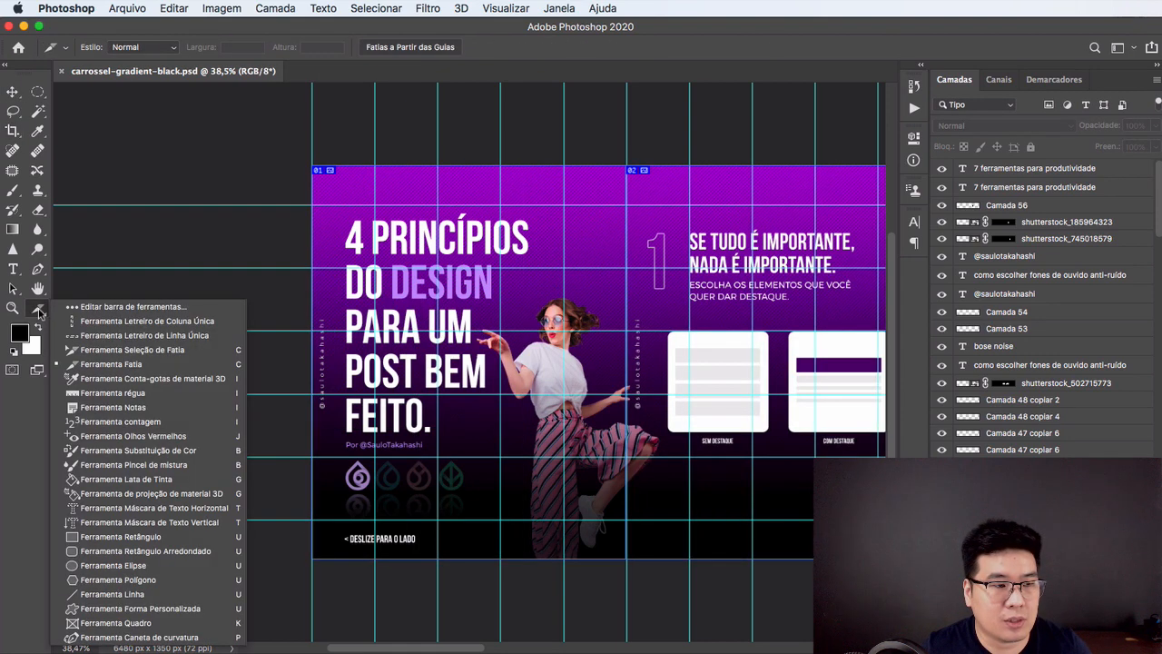
left_click(133, 366)
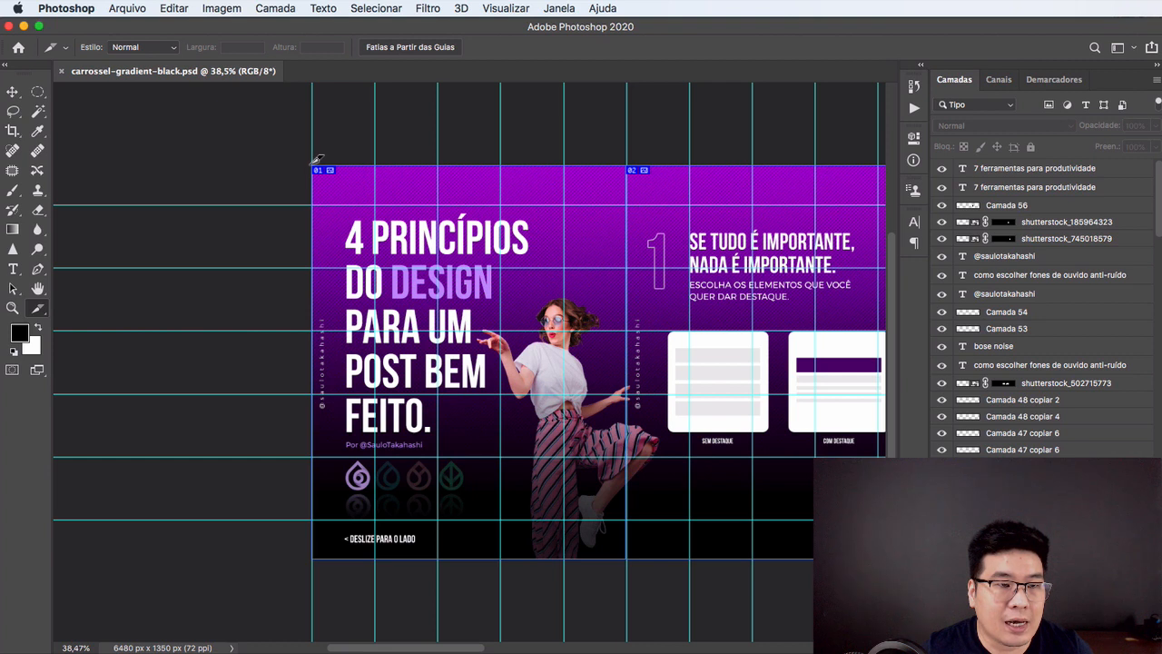
left_click_drag(313, 167, 631, 561)
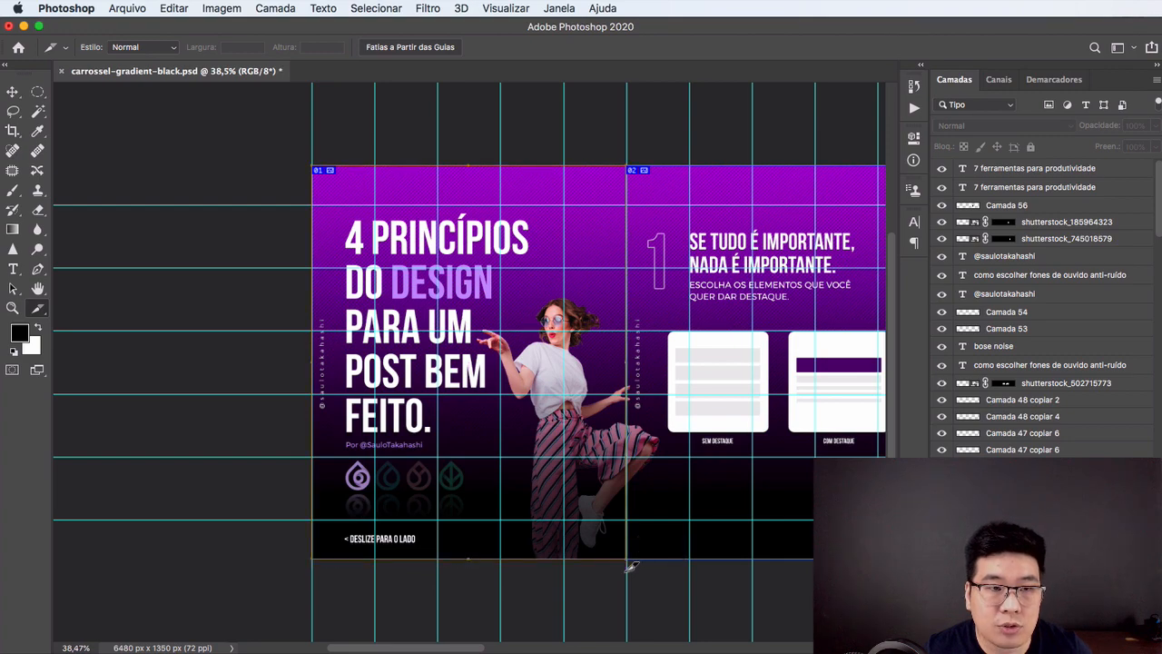
Draw a slice over the second carousel page, starting where the first page's slice ends
scroll(317, 164, "up", 5)
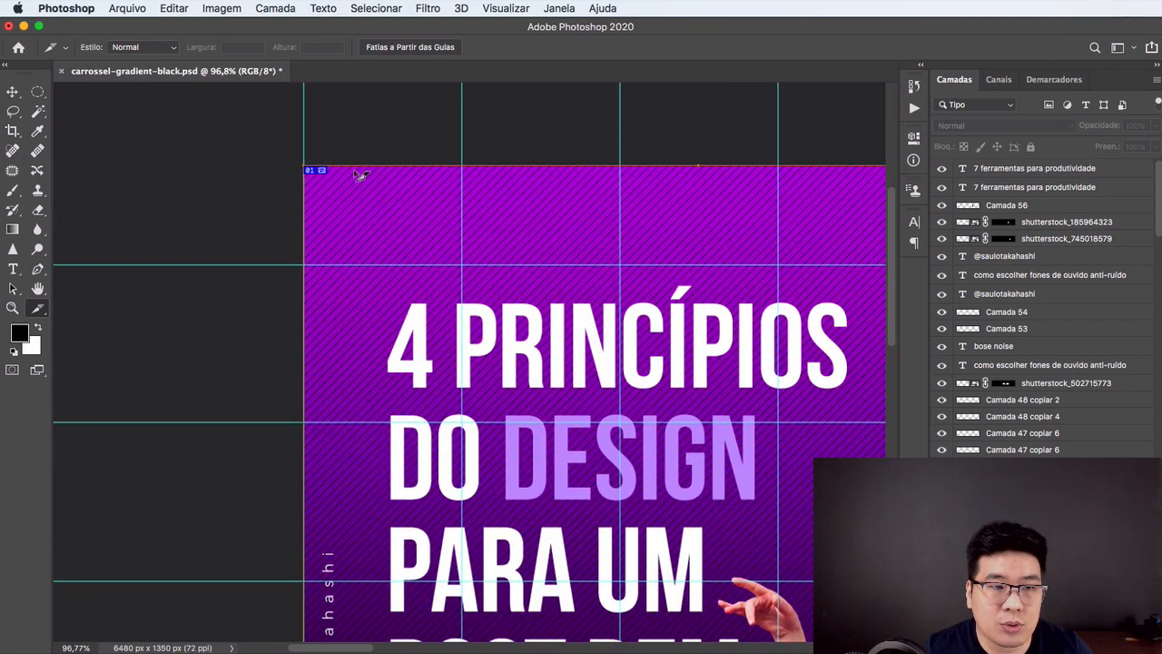
scroll(361, 189, "right", 10)
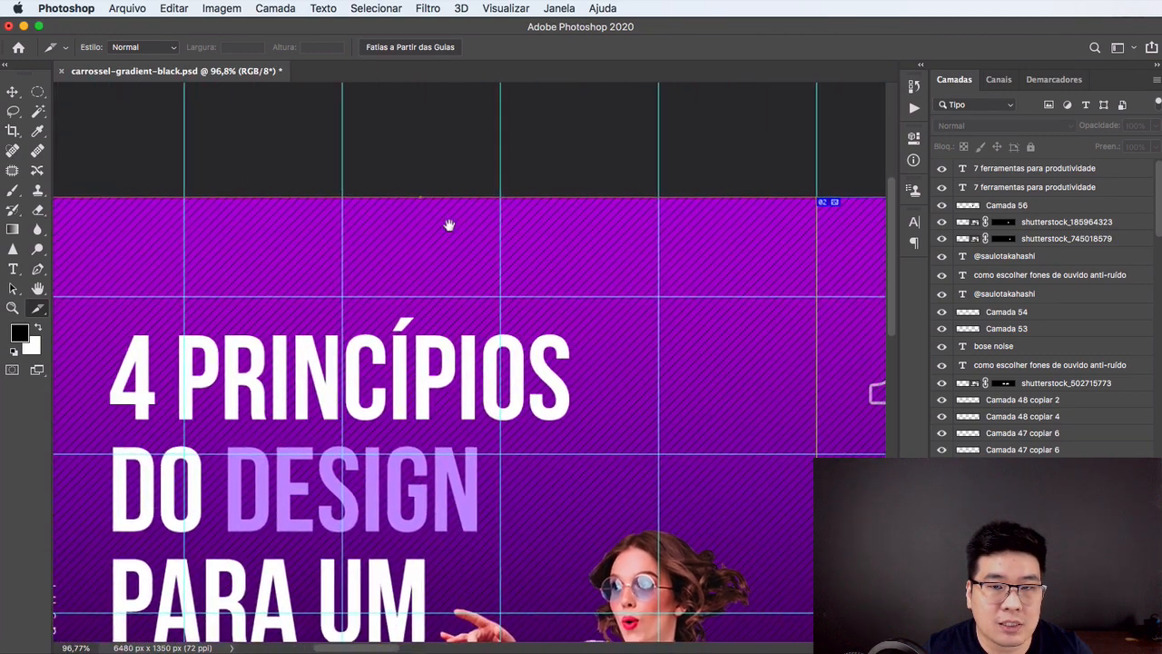
scroll(760, 228, "down", 4)
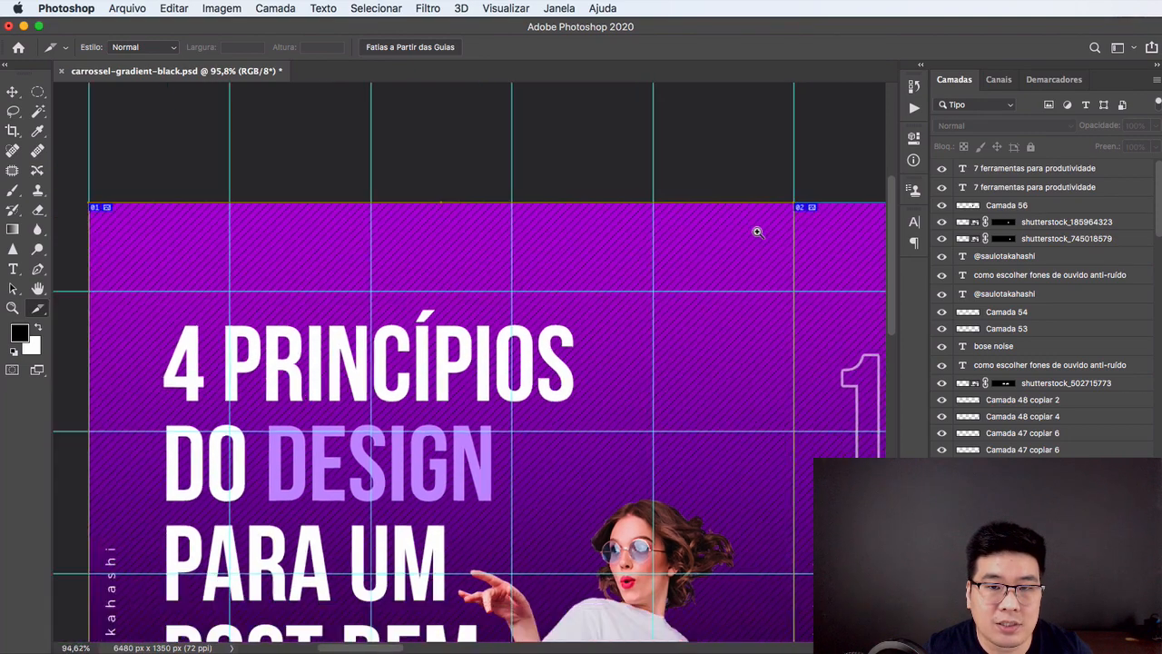
left_click_drag(755, 301, 699, 283)
scroll(698, 284, "right", 20)
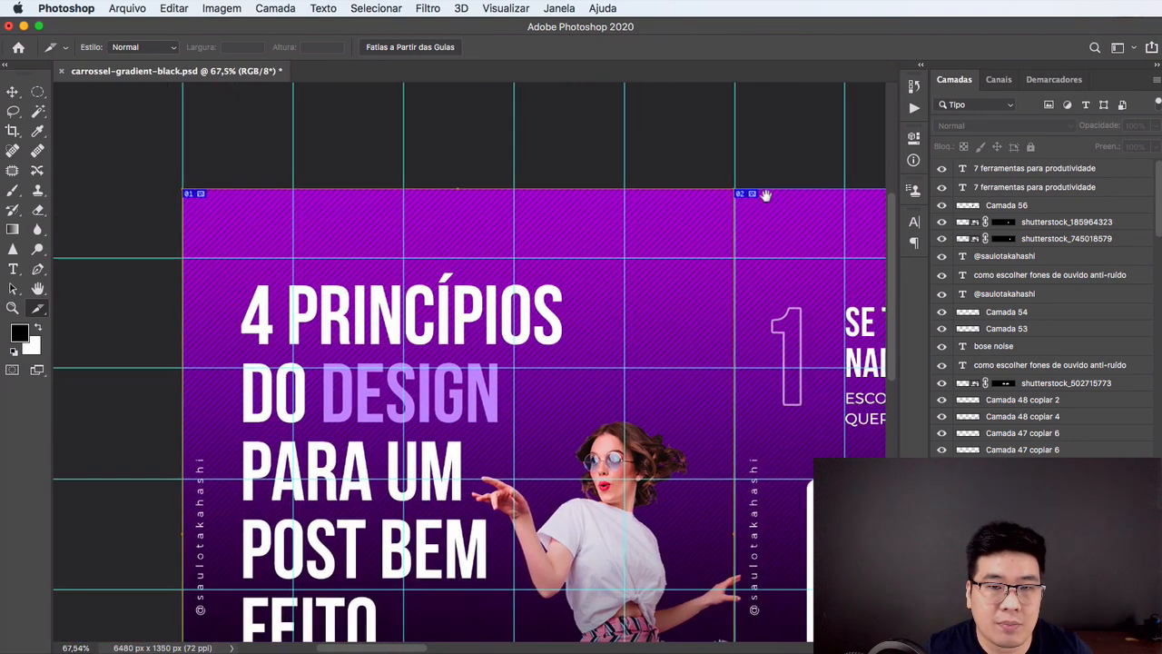
left_click_drag(685, 273, 381, 244)
left_click_drag(568, 246, 723, 237)
scroll(311, 251, "down", 5)
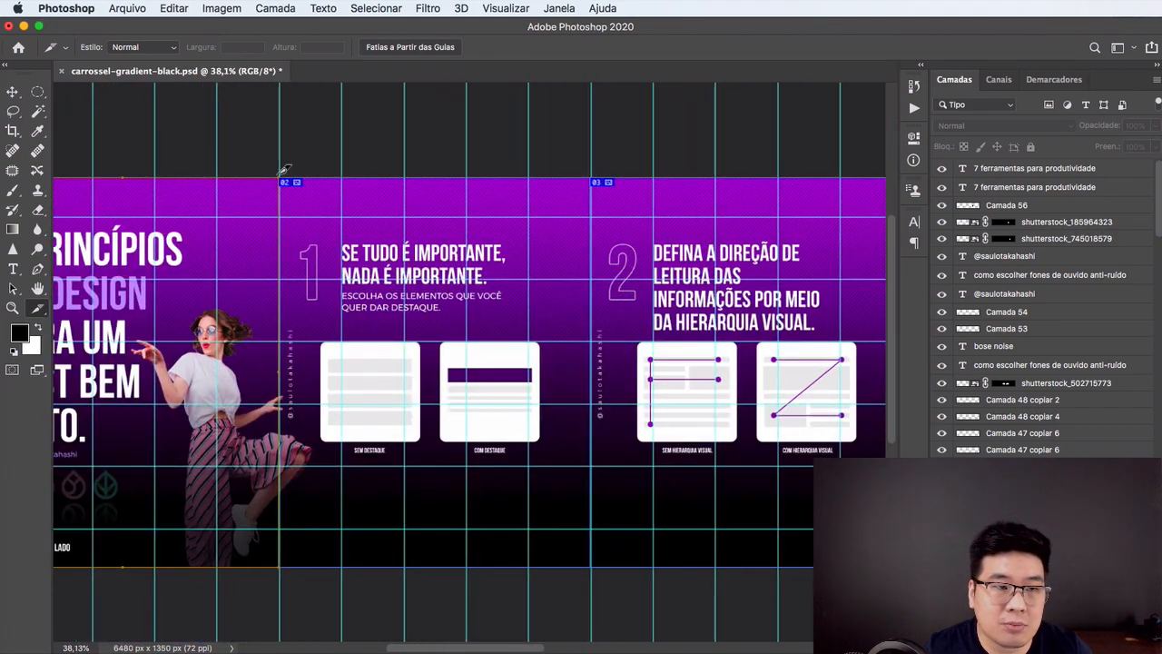
left_click_drag(411, 350, 596, 567)
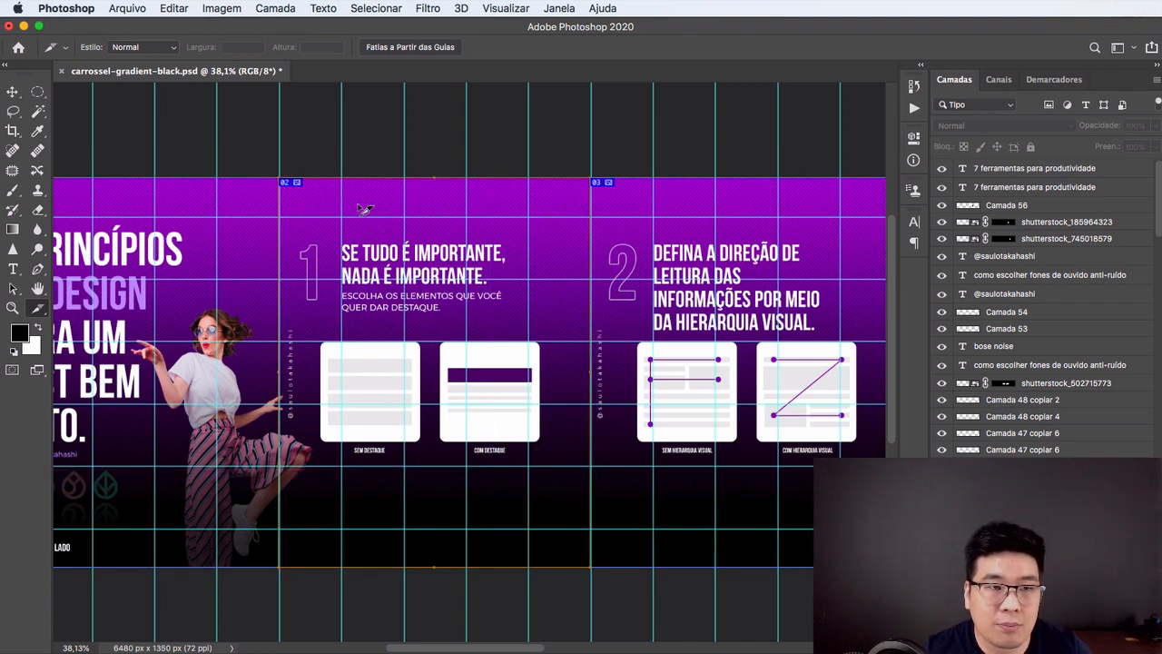
left_click_drag(364, 188, 517, 190)
key("v")
left_click_drag(617, 197, 182, 221)
left_click_drag(699, 214, 283, 221)
left_click_drag(455, 221, 876, 202)
left_click_drag(164, 189, 603, 189)
left_click_drag(302, 206, 401, 157)
Export the carousel slices with Save for Web (Legacy) as PNG-24 with transparency into the images folder
left_click(125, 9)
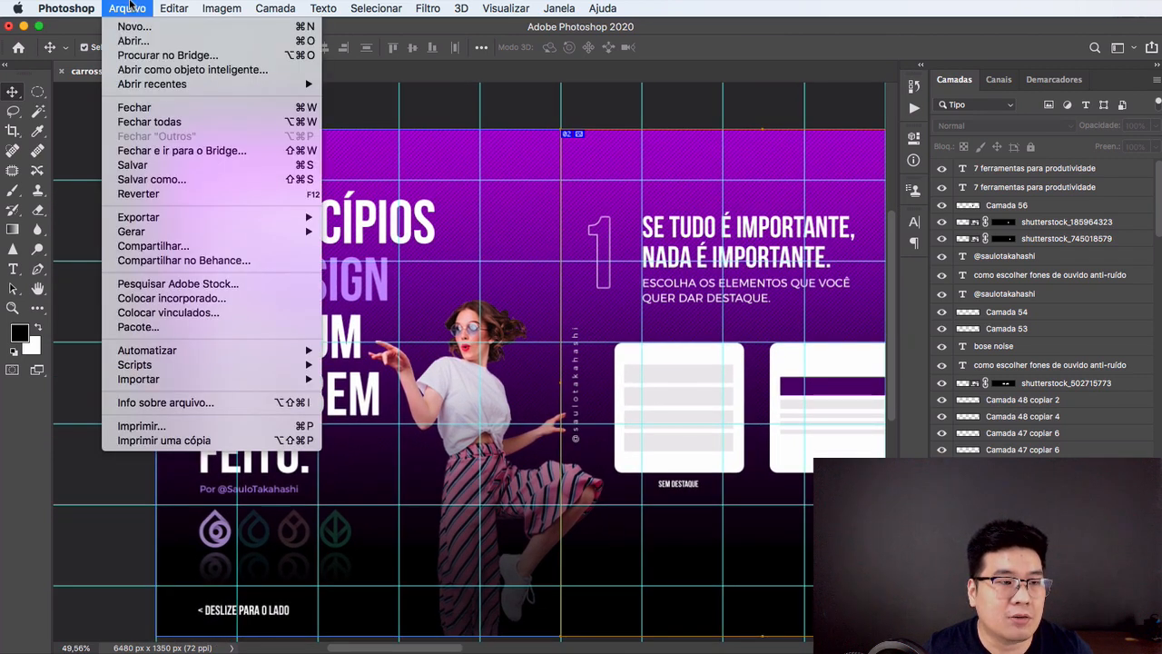
mouse_move(169, 218)
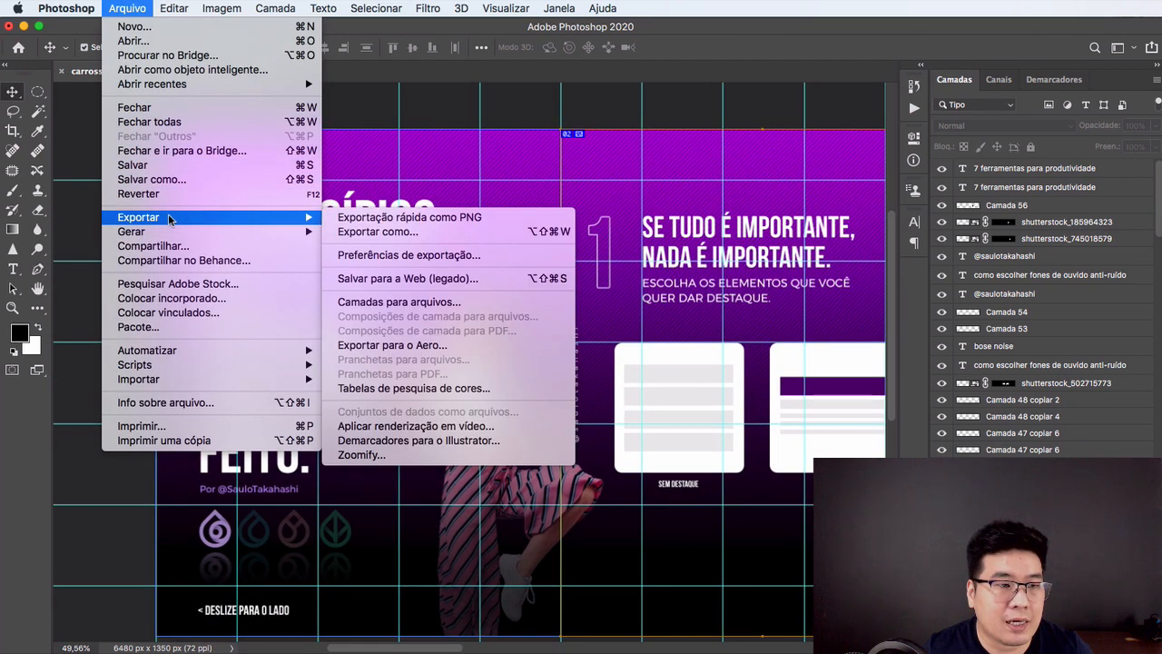
left_click(442, 280)
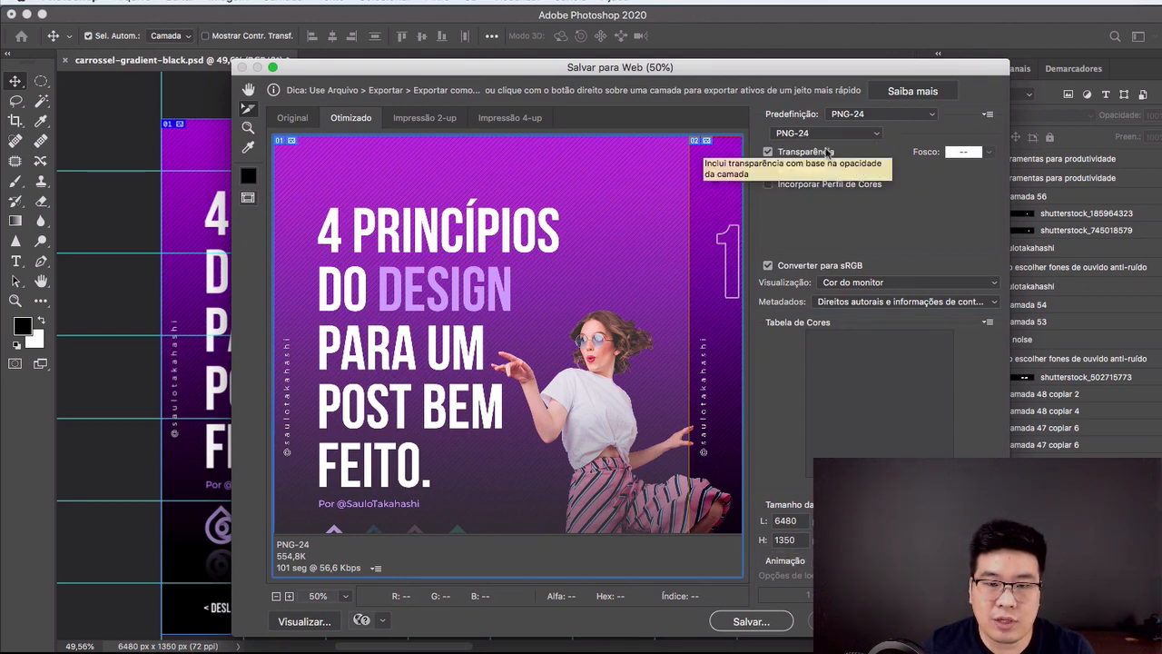
key("Return")
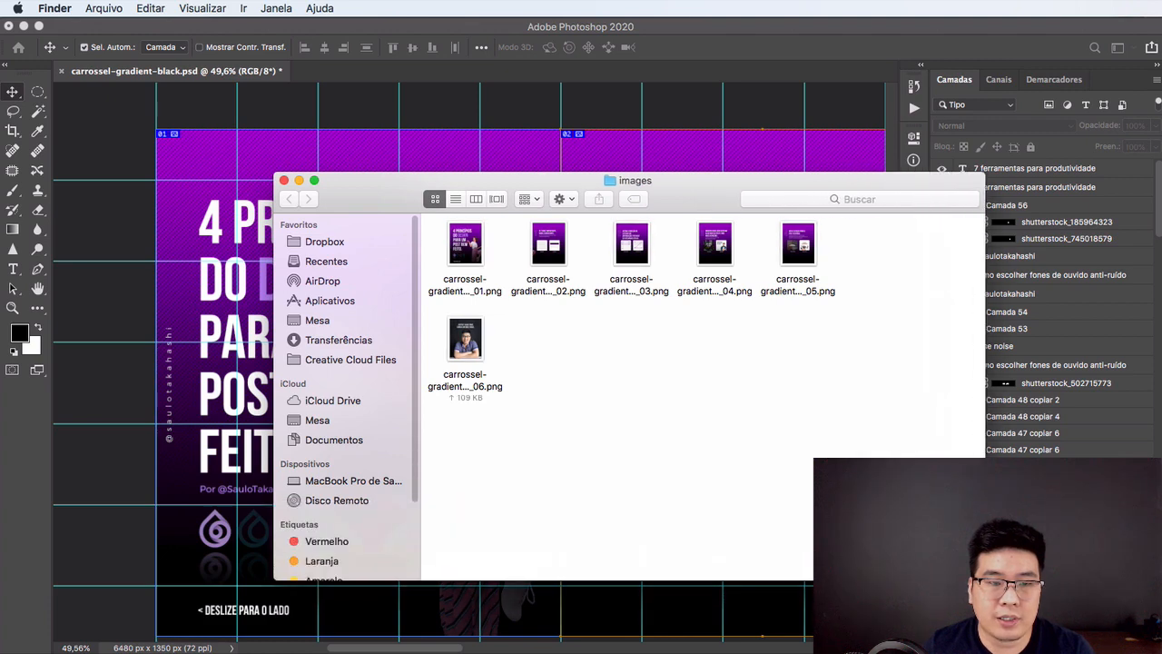
Preview the exported carousel PNG files one after another in the Finder images folder
left_click(471, 259)
key("space")
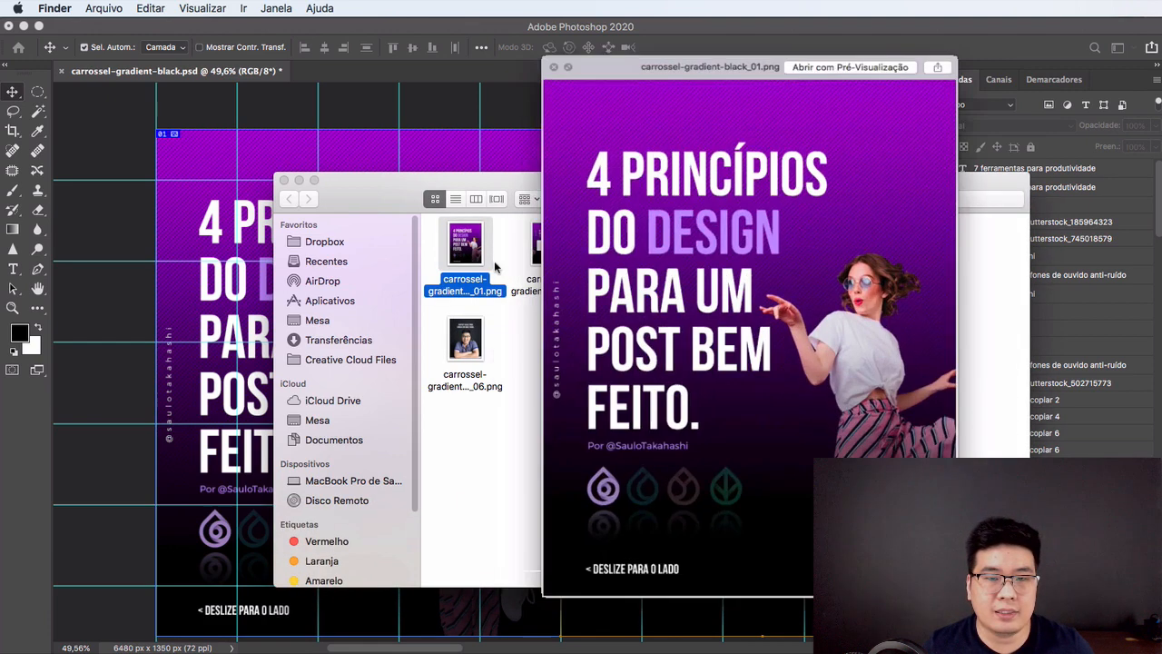
key("Right")
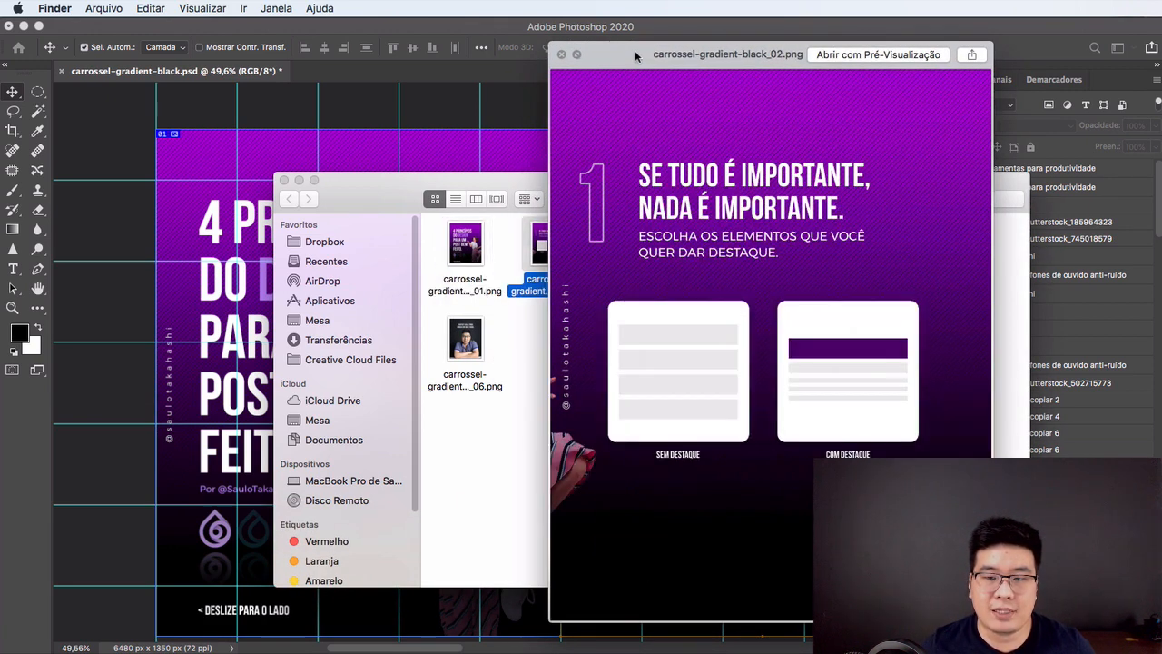
key("Right")
key("Right")
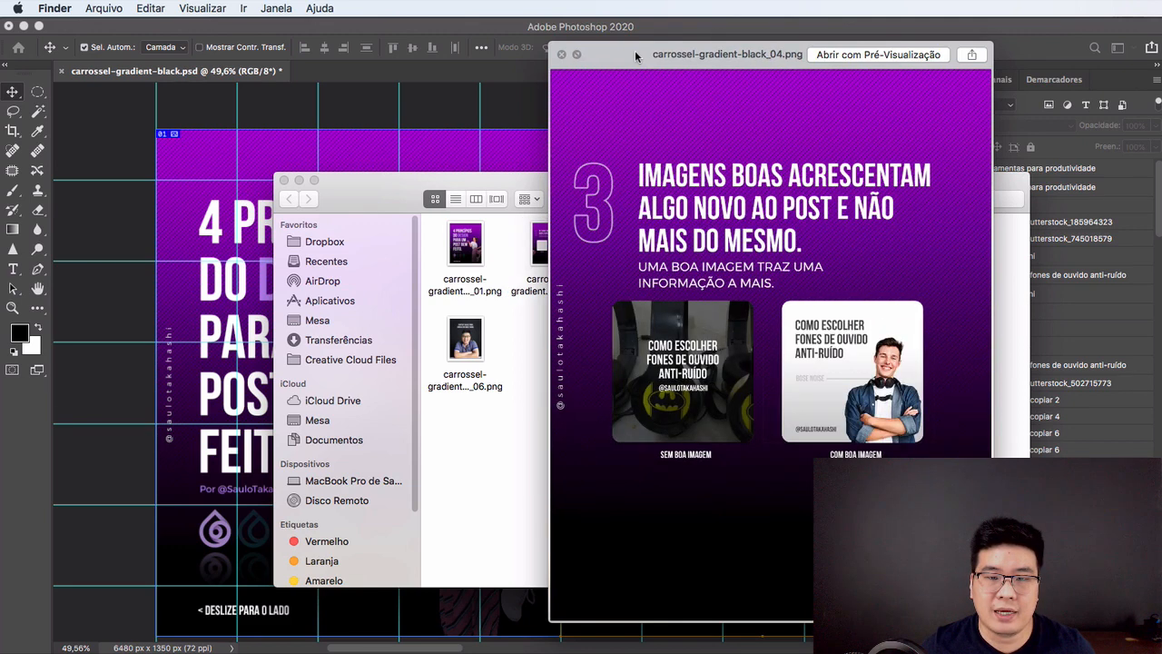
key("Right")
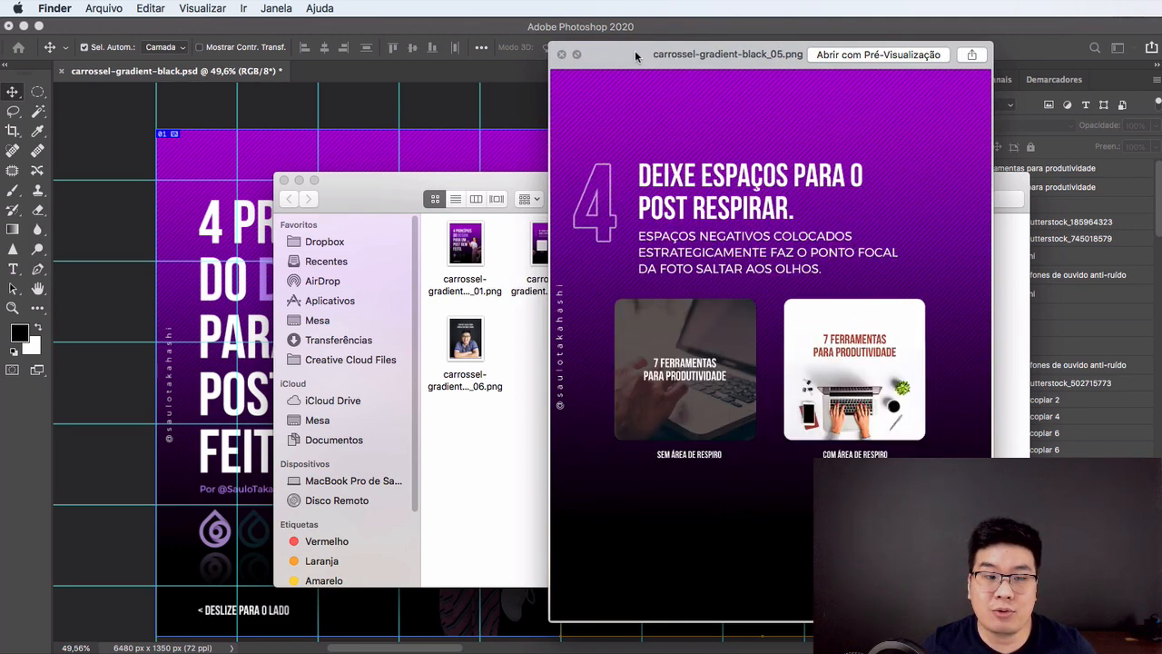
key("Left")
key("Left")
key("Left")
key("Left")
key("Down")
key("space")
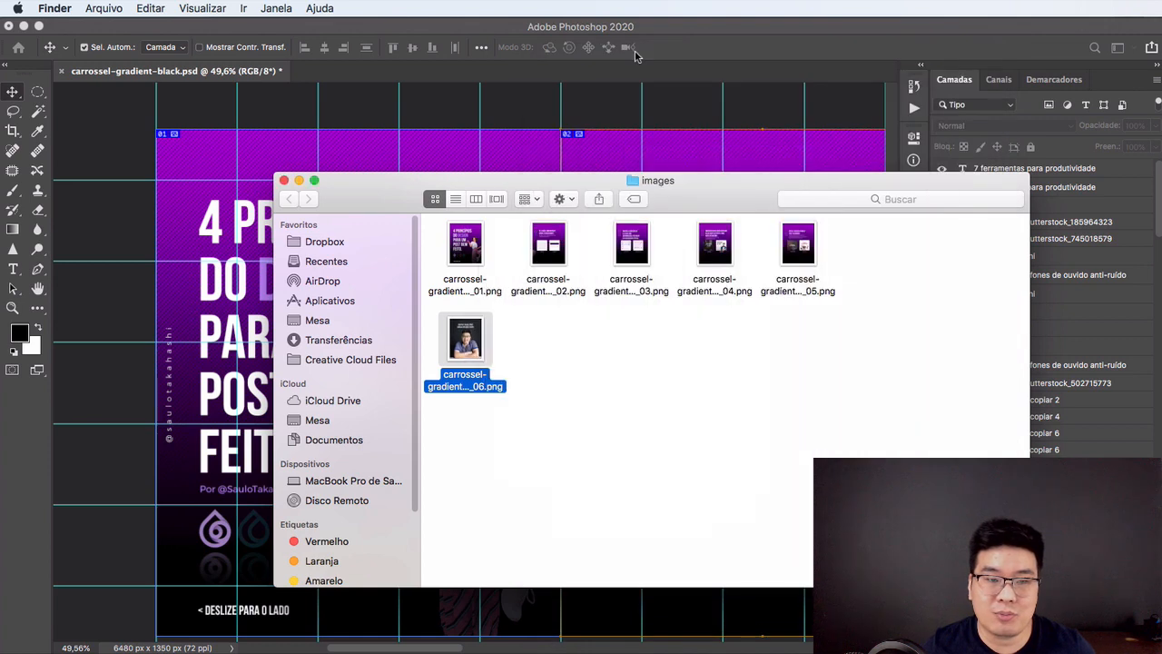
left_click(749, 368)
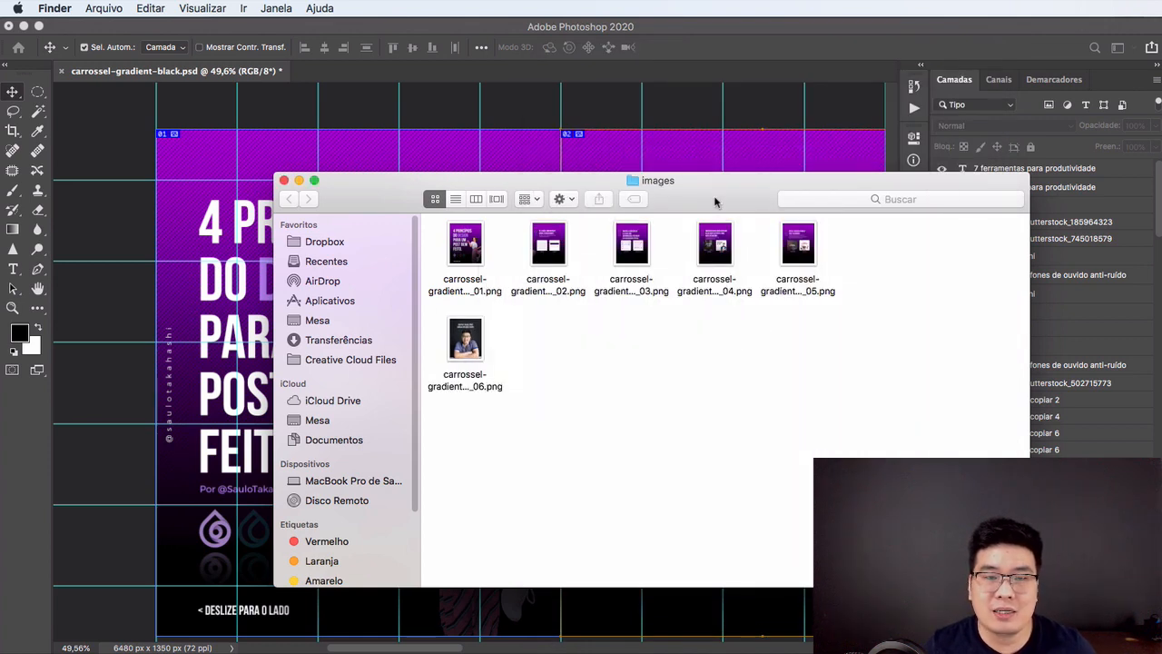
left_click_drag(1017, 186, 1099, 245)
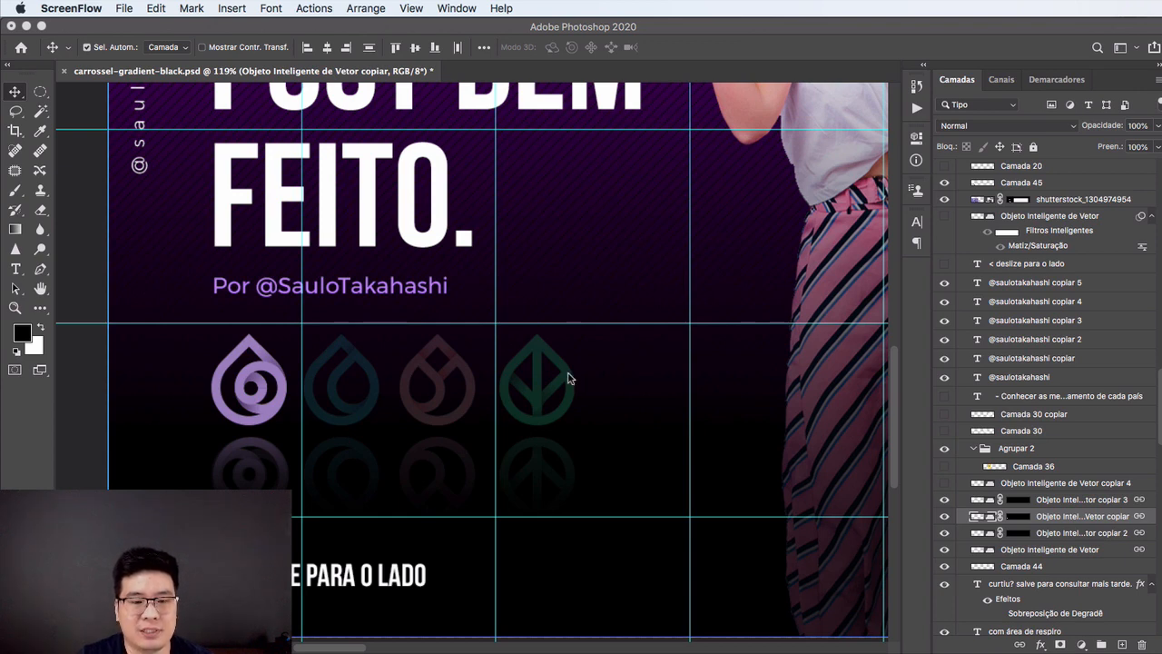
left_click(355, 363)
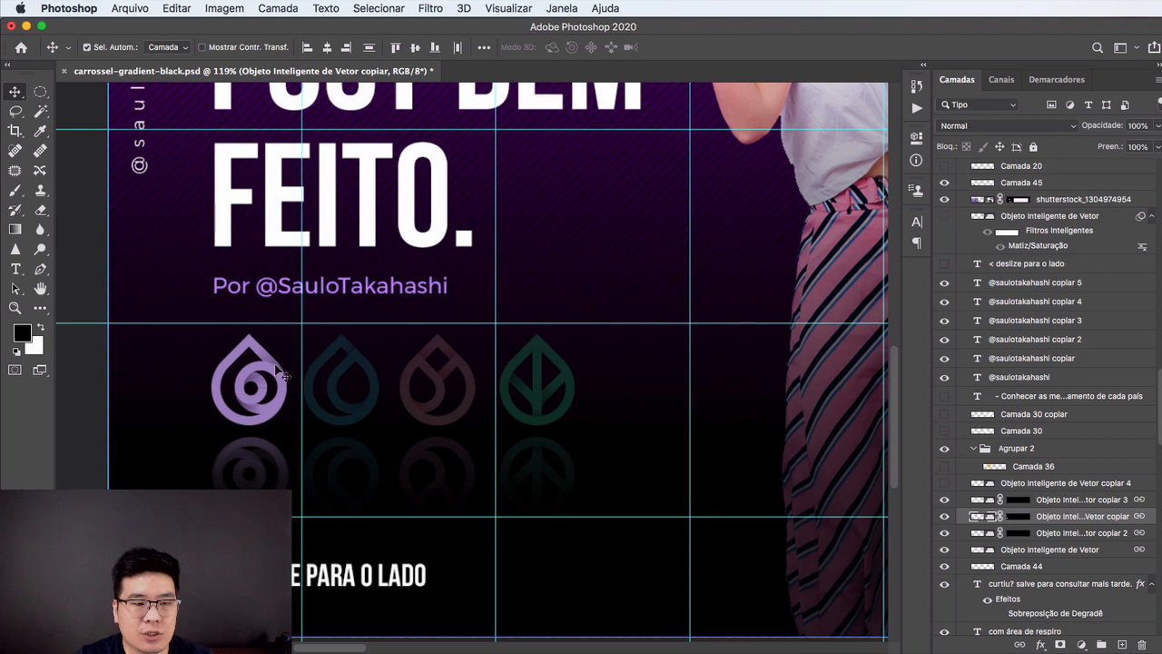
left_click(211, 391)
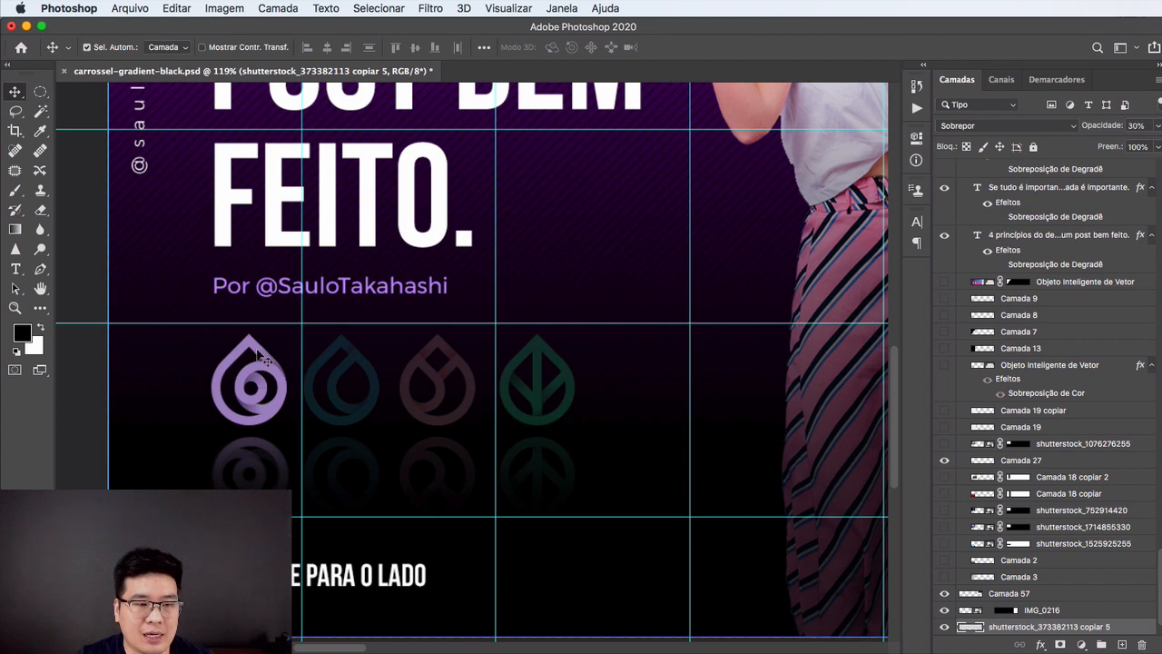
left_click(262, 364)
left_click_drag(261, 366, 261, 402)
key("super+z")
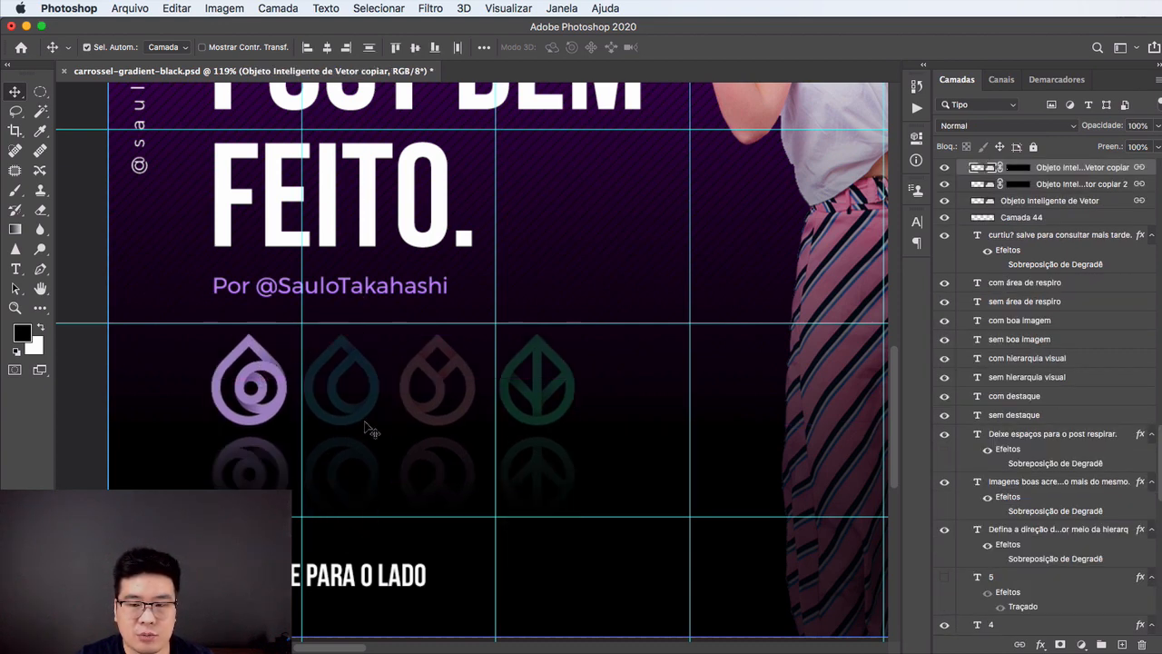
Show the layer Objeto Inteligente de Vetor copiar 4, then group the four finished logo and reflection layers below it and hide that group
scroll(1062, 281, "up", 5)
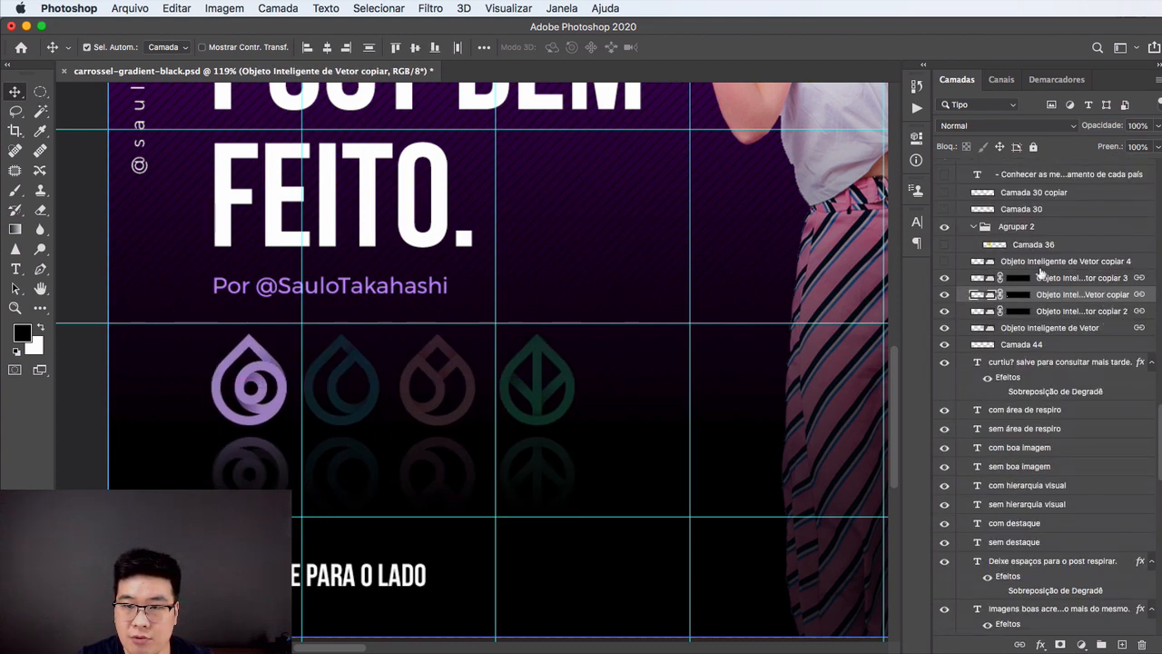
left_click(943, 262)
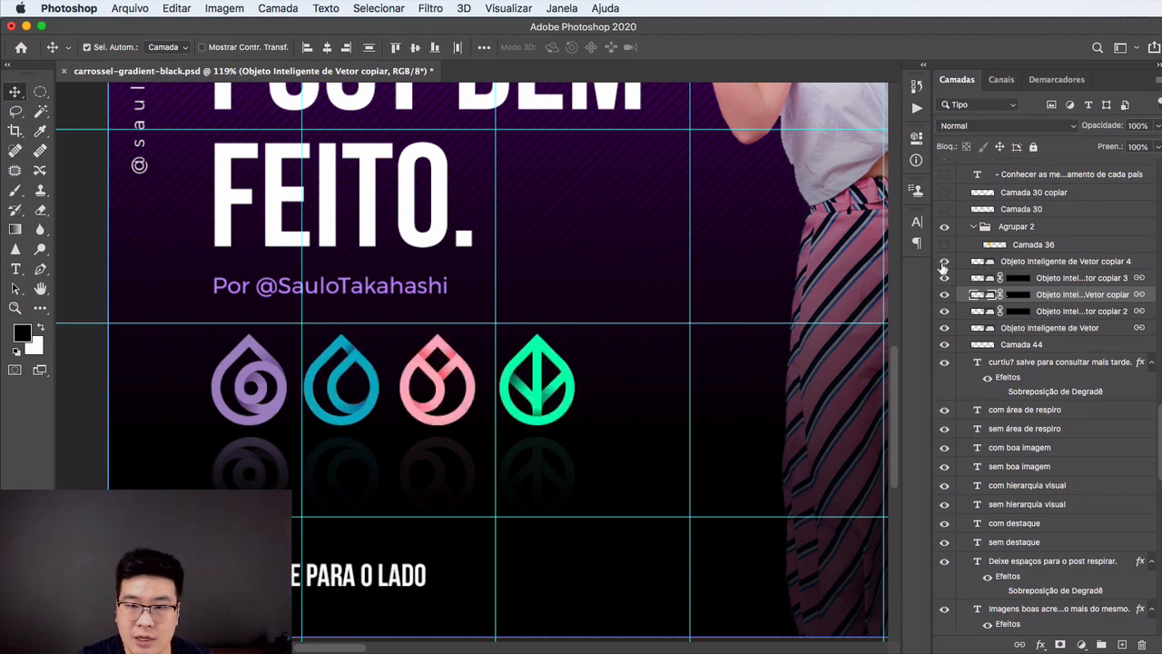
left_click(1068, 283)
left_click(1046, 333, "shift")
key("super+g")
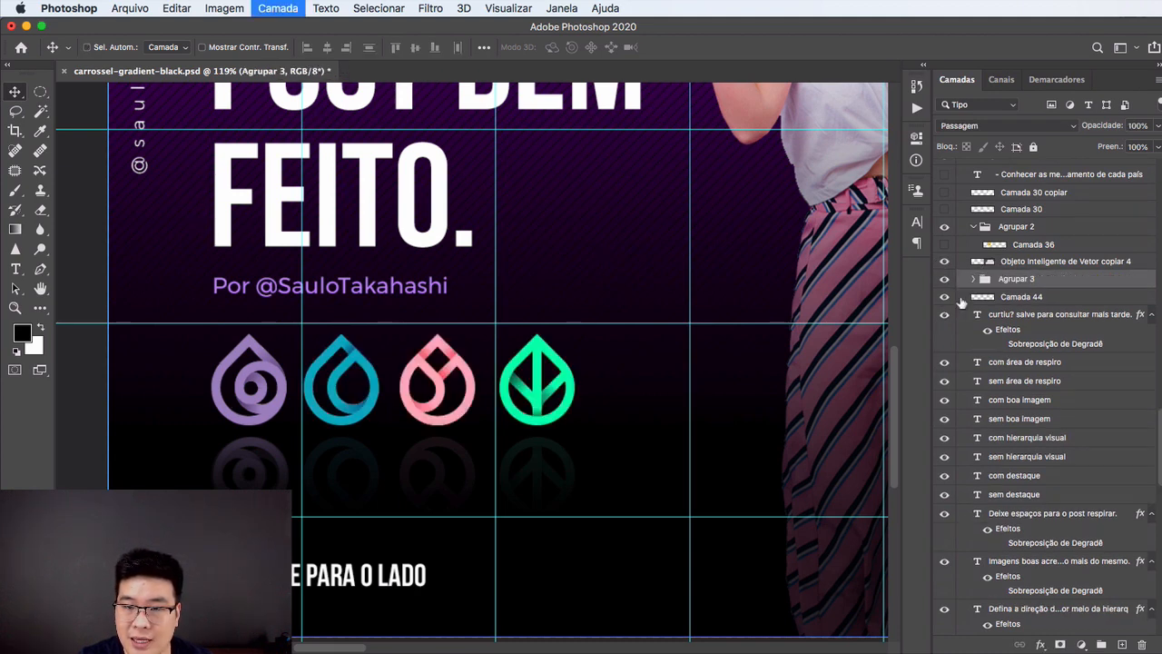
left_click(944, 280)
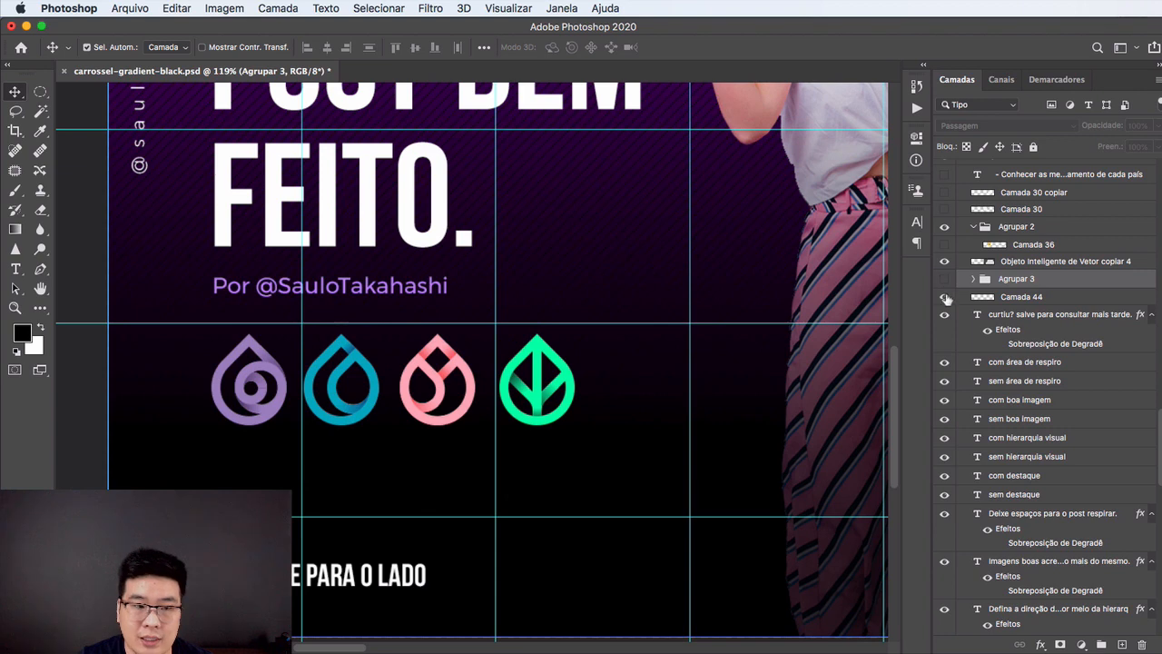
Compare the finished logo group with the plain logo layer by toggling their visibility, hide the guides, and leave only the plain logos showing
left_click(387, 392)
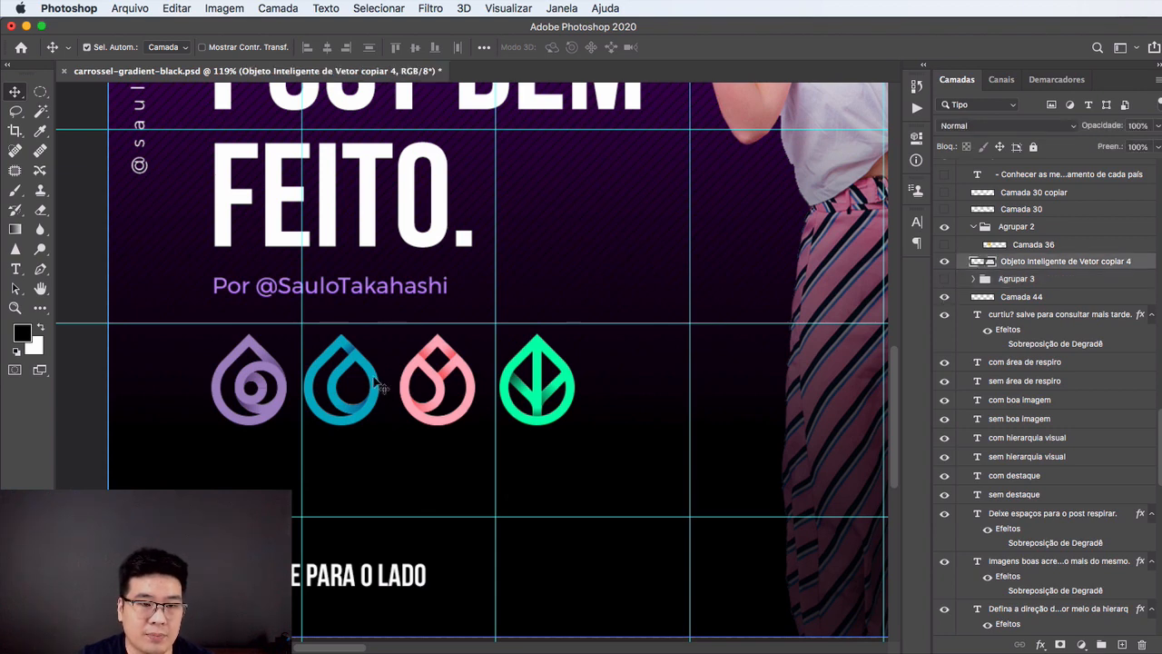
left_click(944, 261)
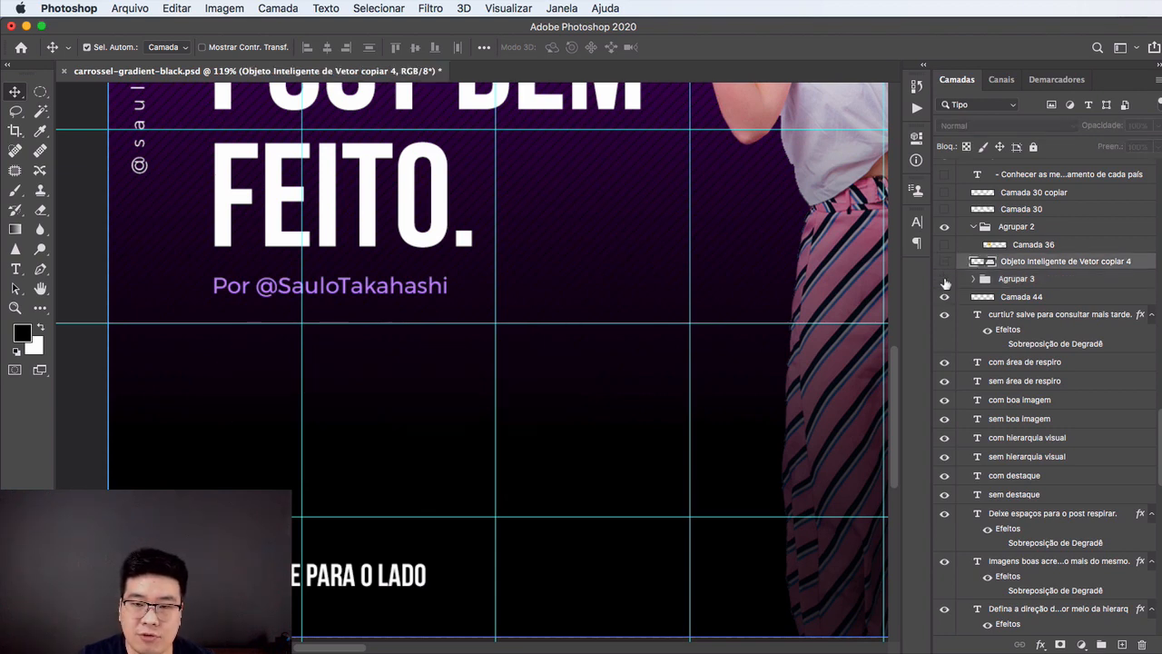
left_click(944, 279)
key("super+;")
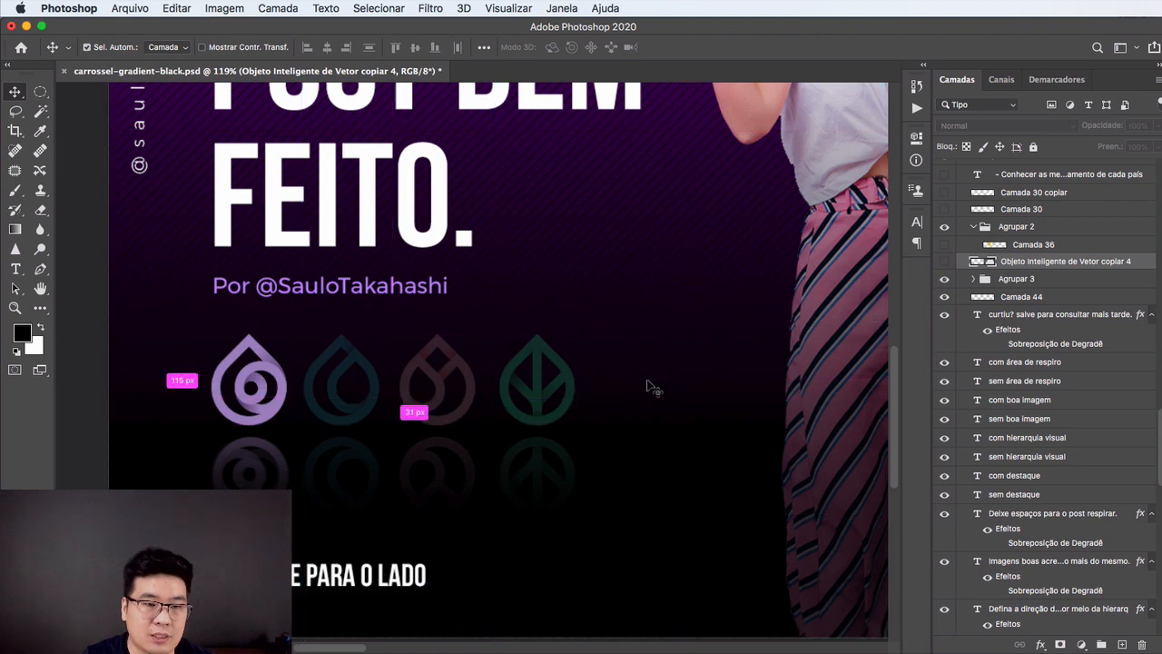
left_click_drag(399, 383, 498, 327)
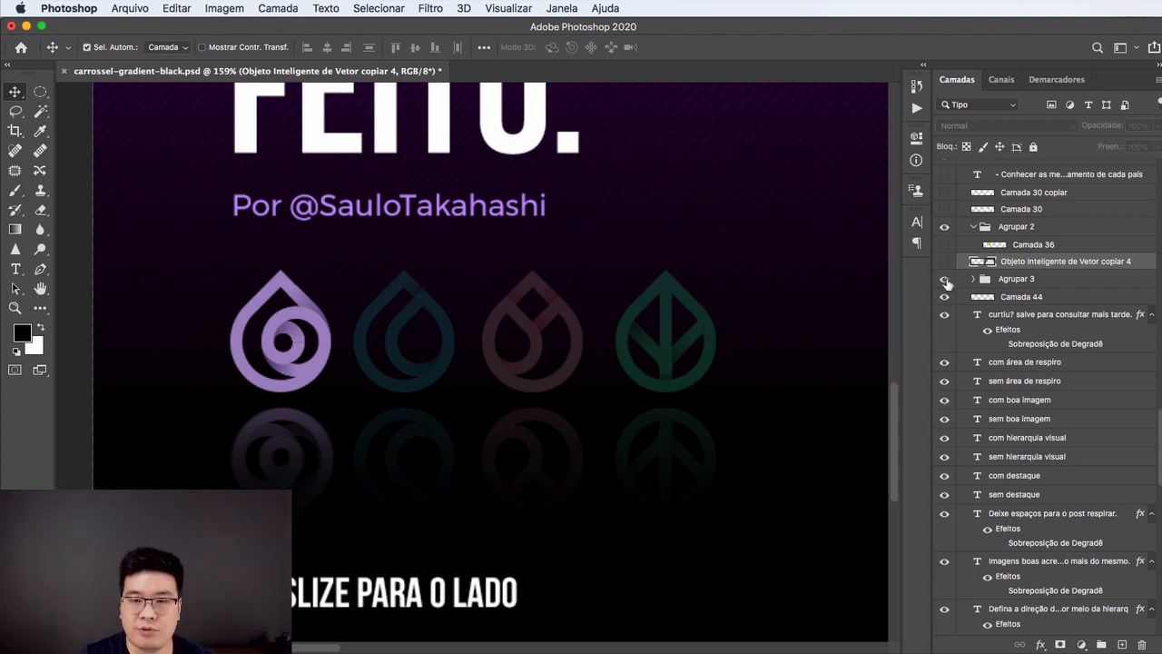
left_click(944, 279)
left_click(945, 262)
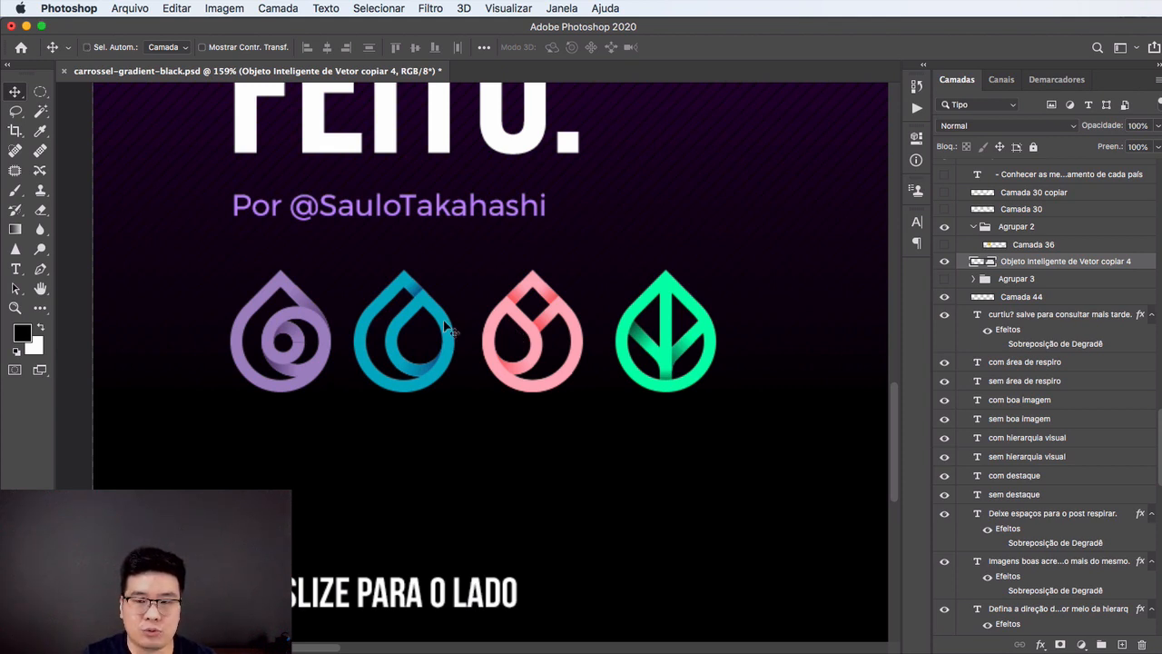
Duplicate the plain logo layer, hide the original, and set the copy's opacity to 20%
key("super+j")
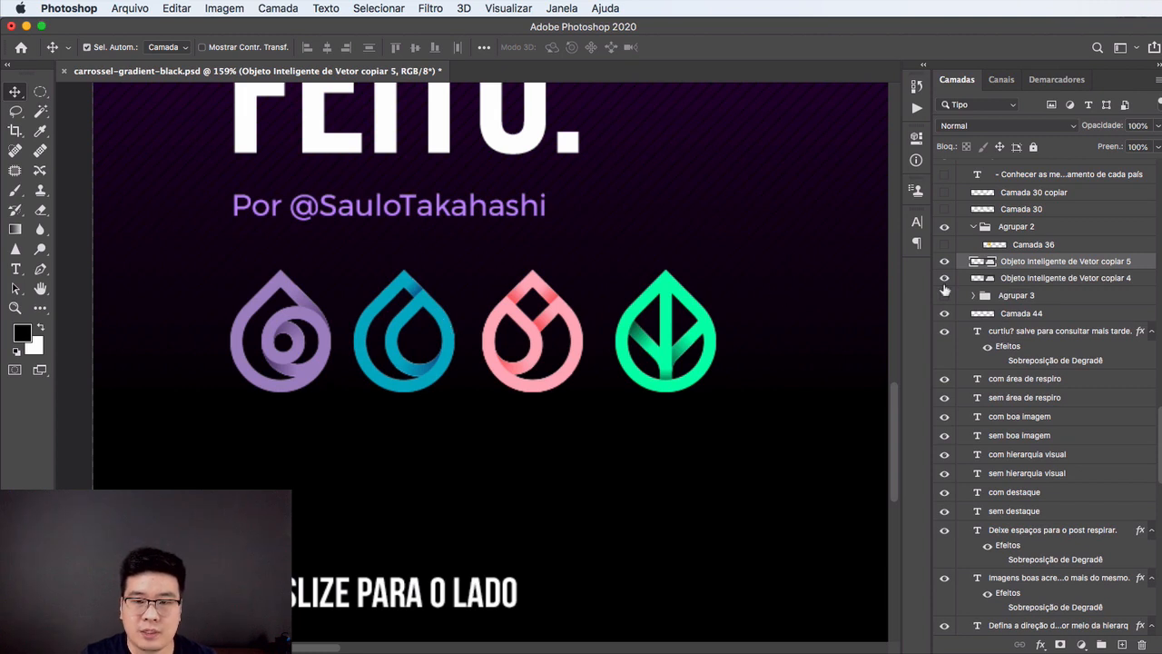
left_click(945, 279)
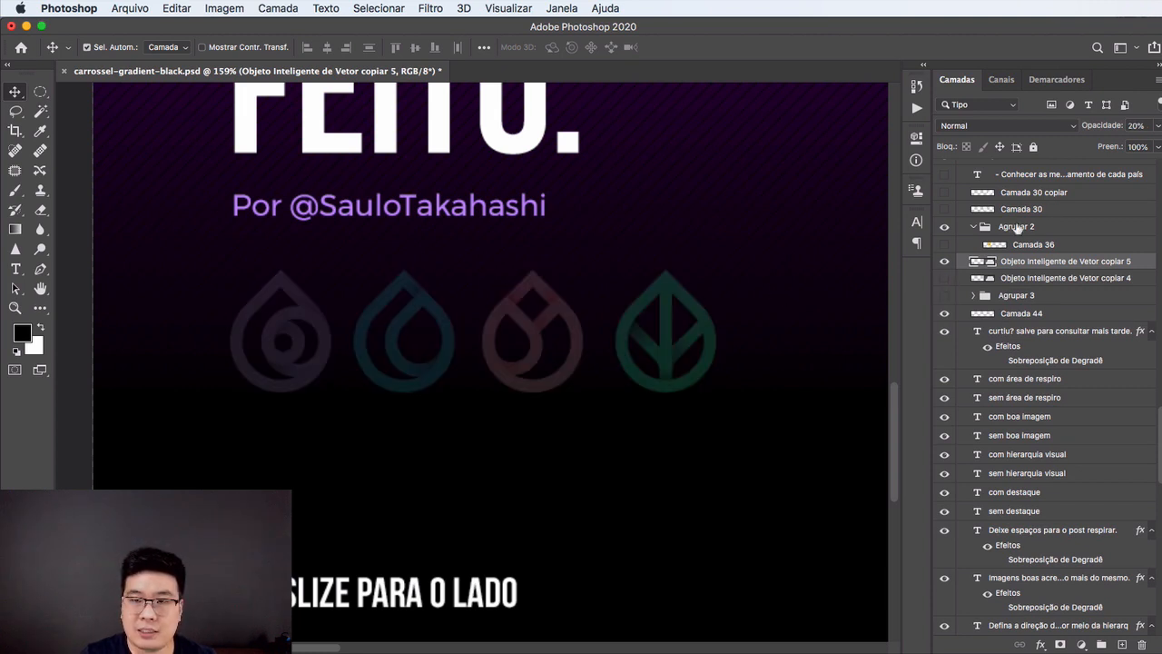
left_click(1156, 126)
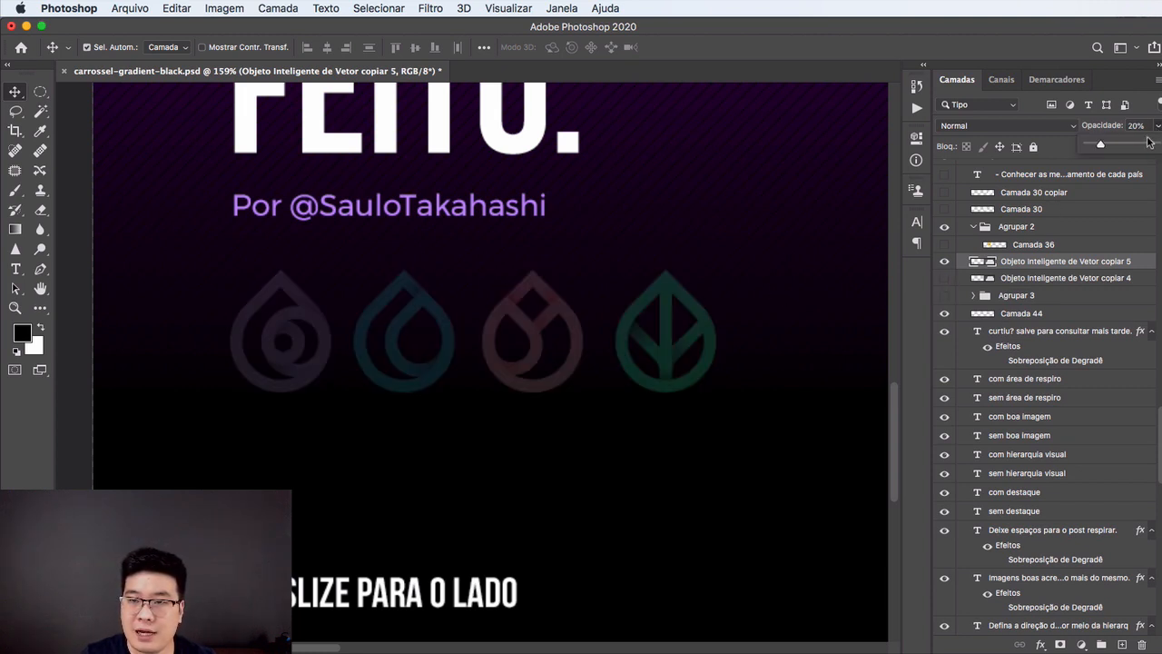
left_click_drag(1154, 144, 1095, 149)
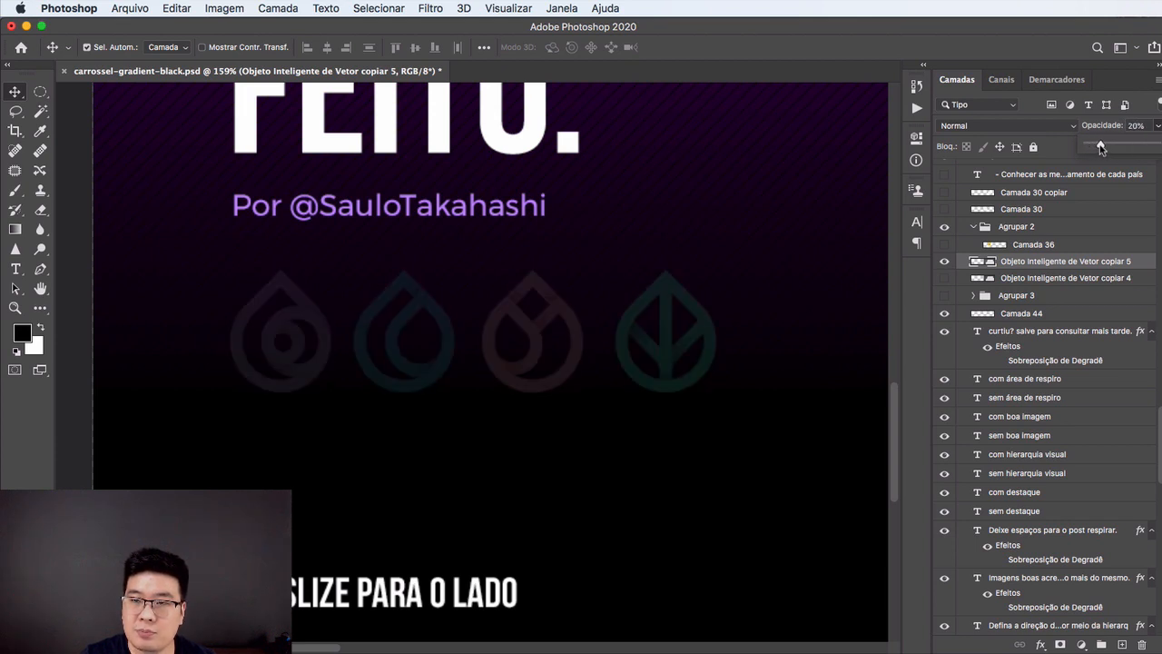
left_click(846, 76)
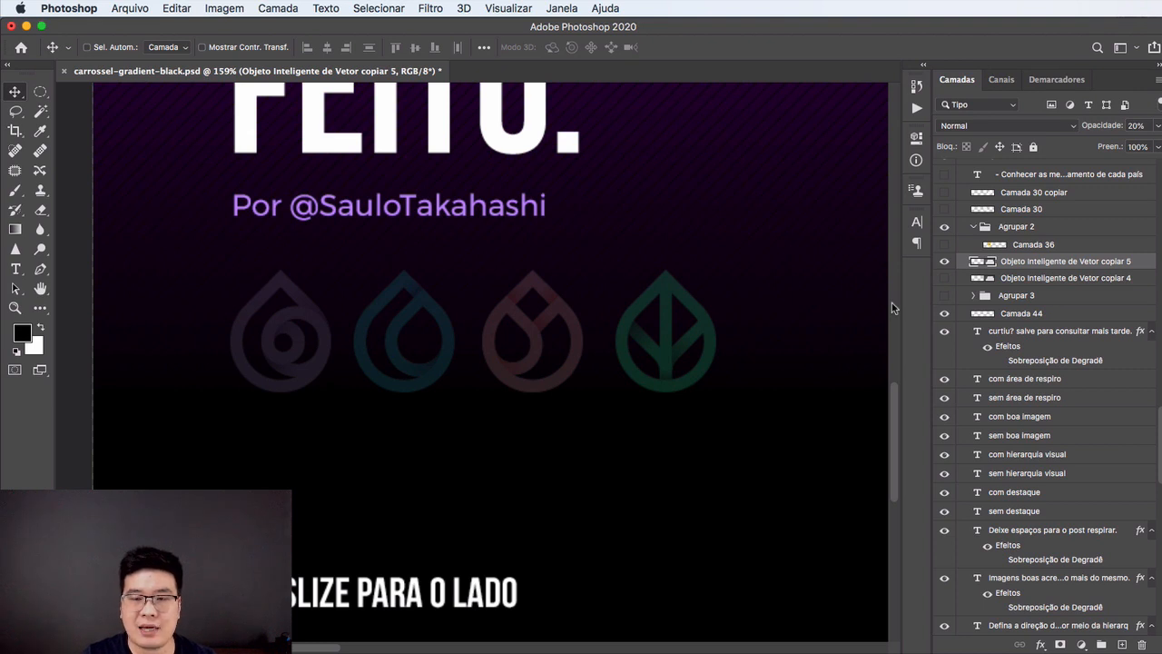
Duplicate the 20% opacity logo layer and set the new copy's opacity to 100%
key("super+j")
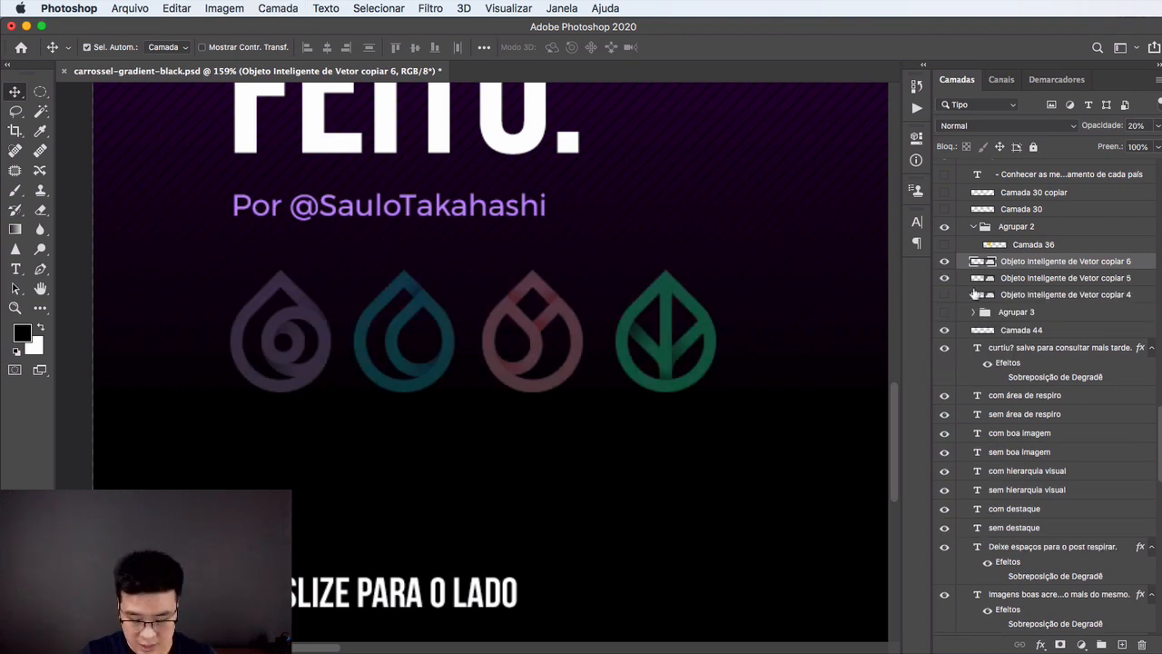
key("0")
left_click(1157, 126)
mouse_move(1156, 144)
left_mouse_down()
mouse_move(1085, 146)
mouse_move(1158, 145)
left_mouse_up()
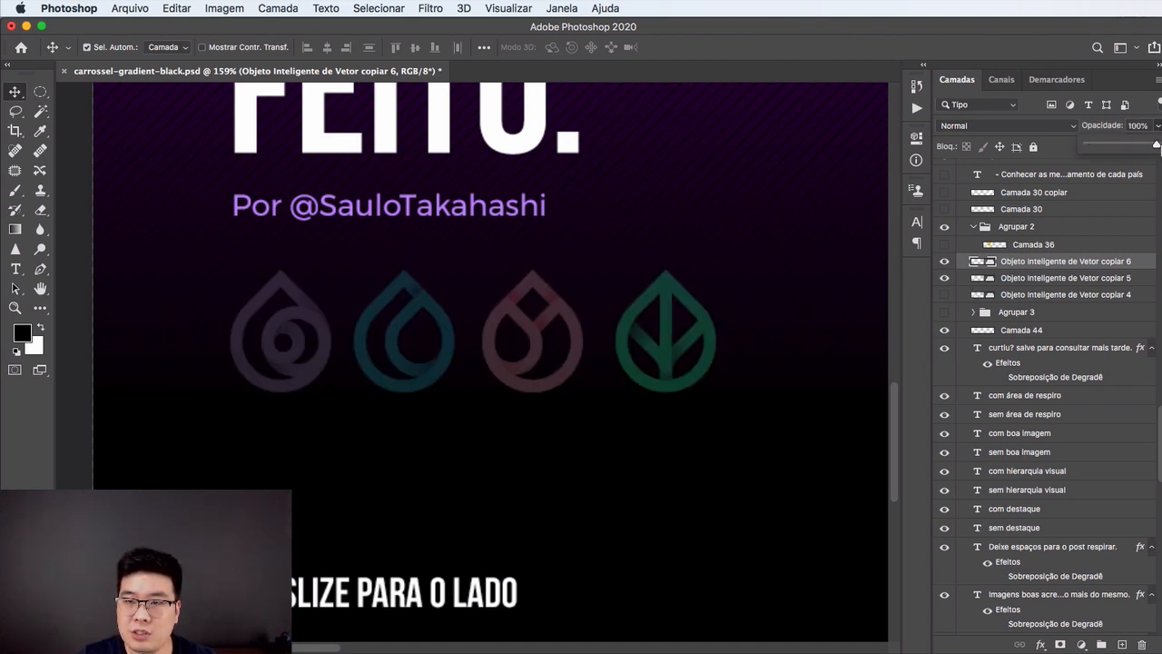
left_click(695, 46)
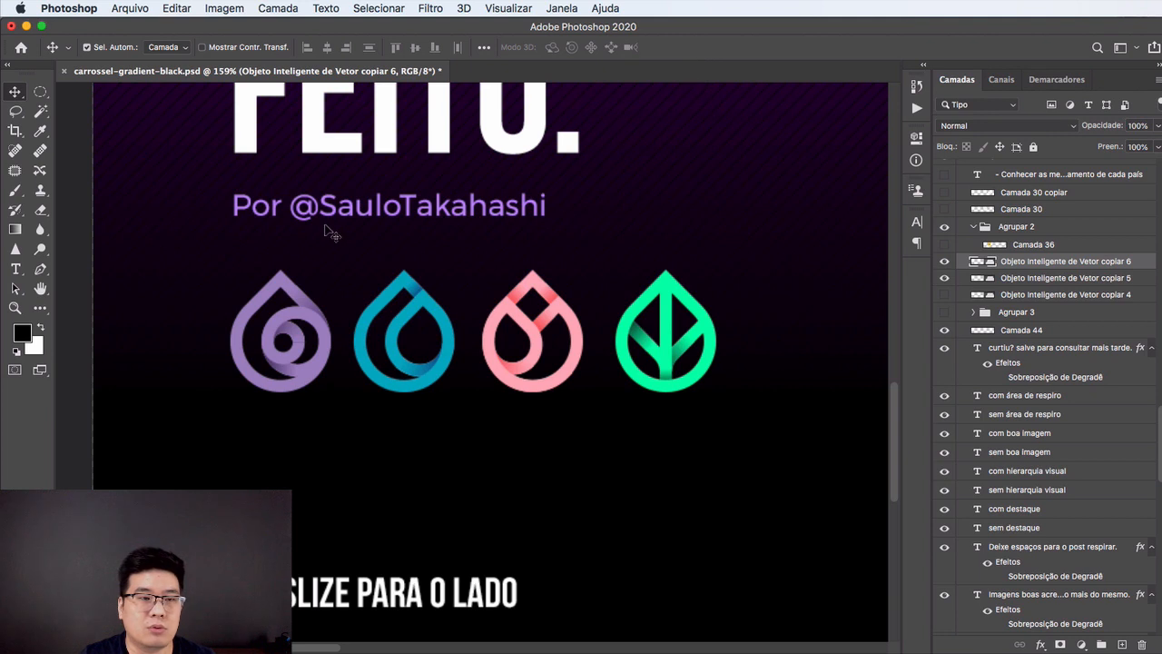
Select the purple logo with a rectangular marquee and add a layer mask so the full-opacity layer shows only that logo
left_click(41, 93)
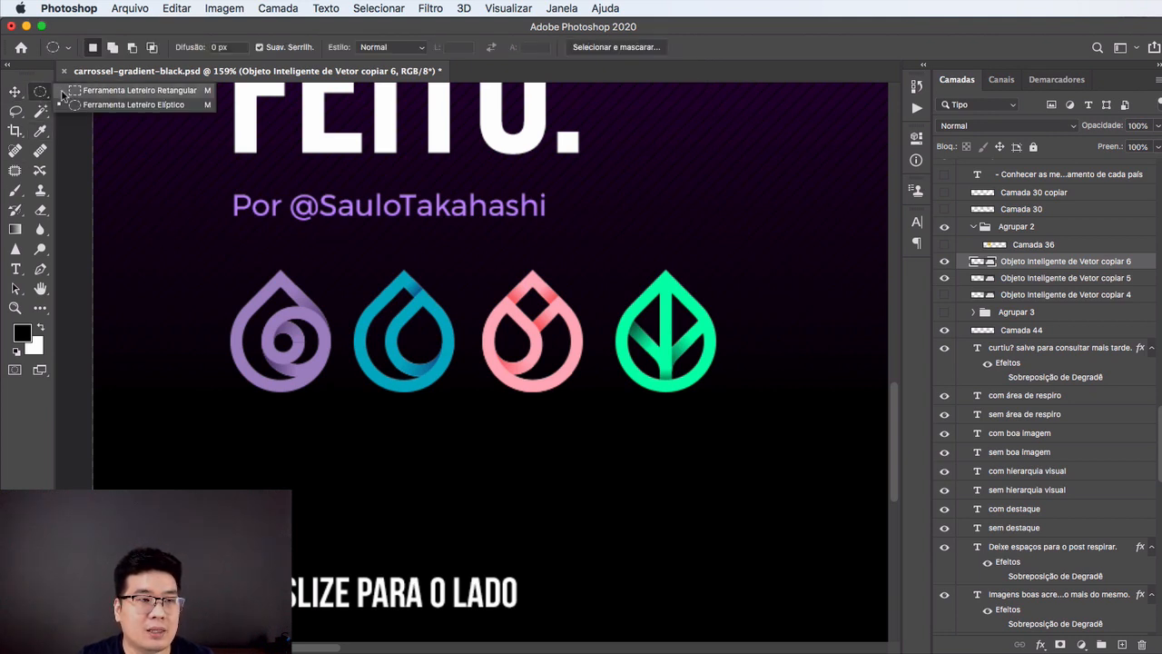
left_click(66, 91)
left_click_drag(216, 245, 341, 413)
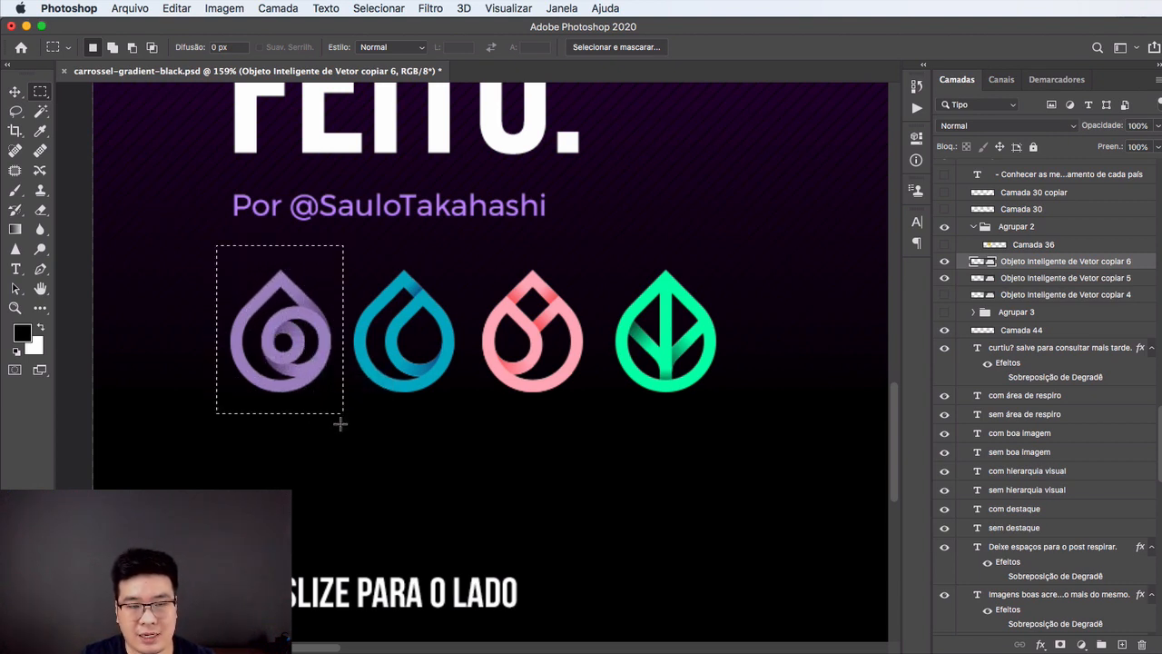
left_click(1060, 643)
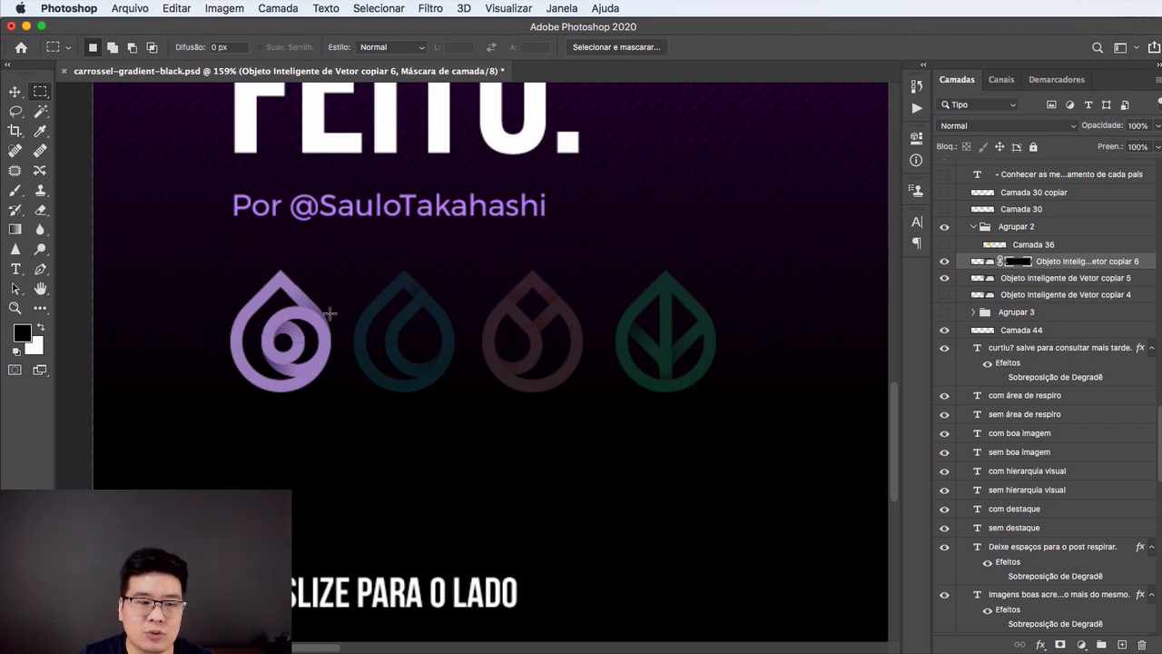
left_click(14, 91)
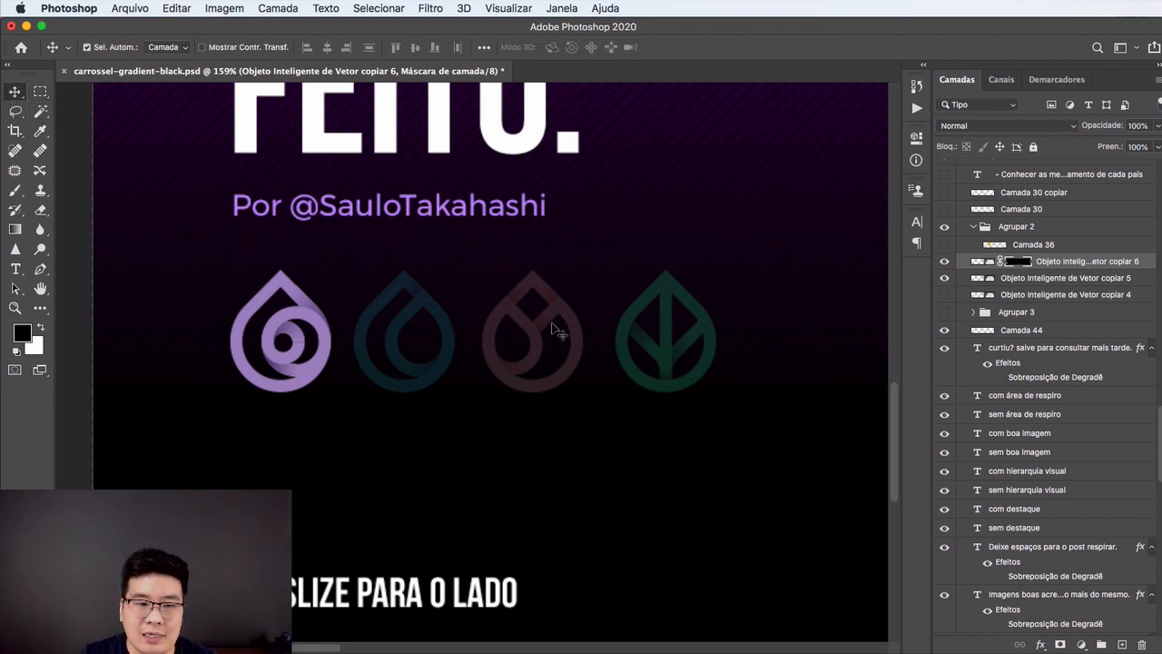
Check the masked purple logo and the dimmed logos separately by toggling visibility, leaving both visible and the dimmed layer selected
left_click(945, 261)
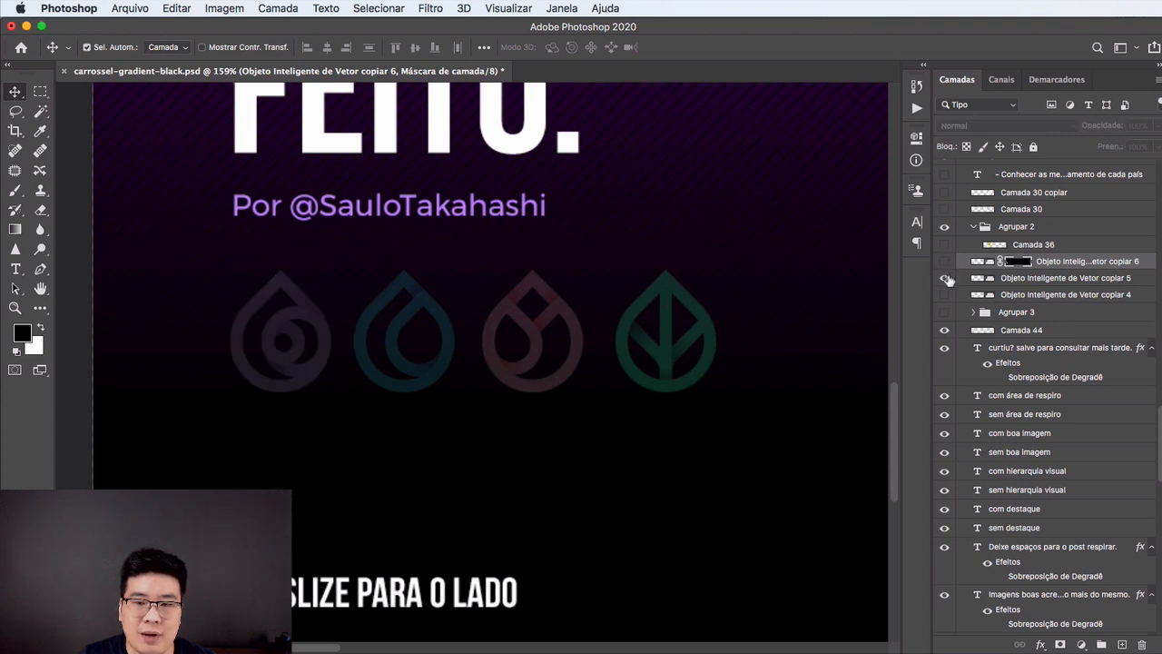
left_click(944, 278)
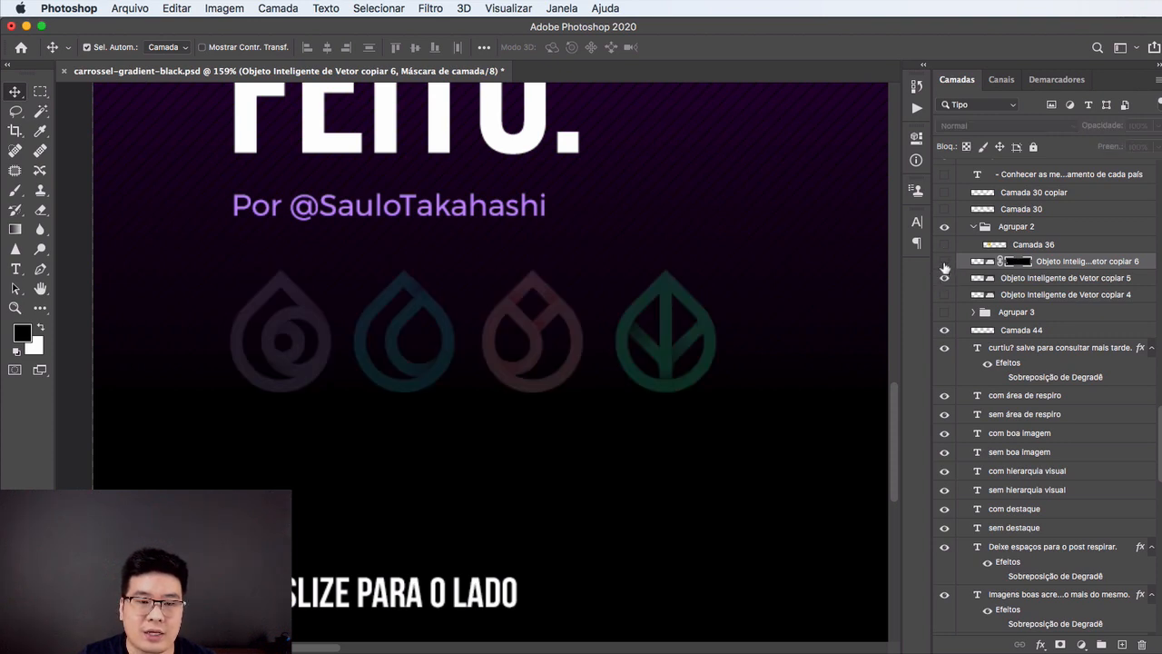
left_click(1070, 279)
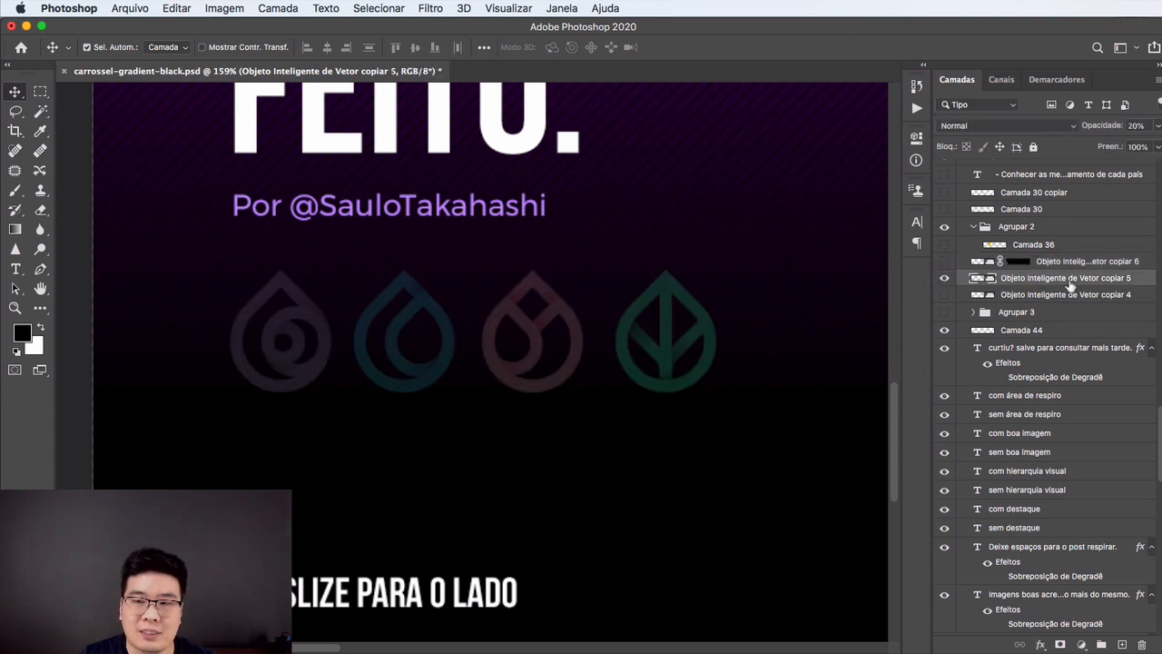
left_click(944, 262)
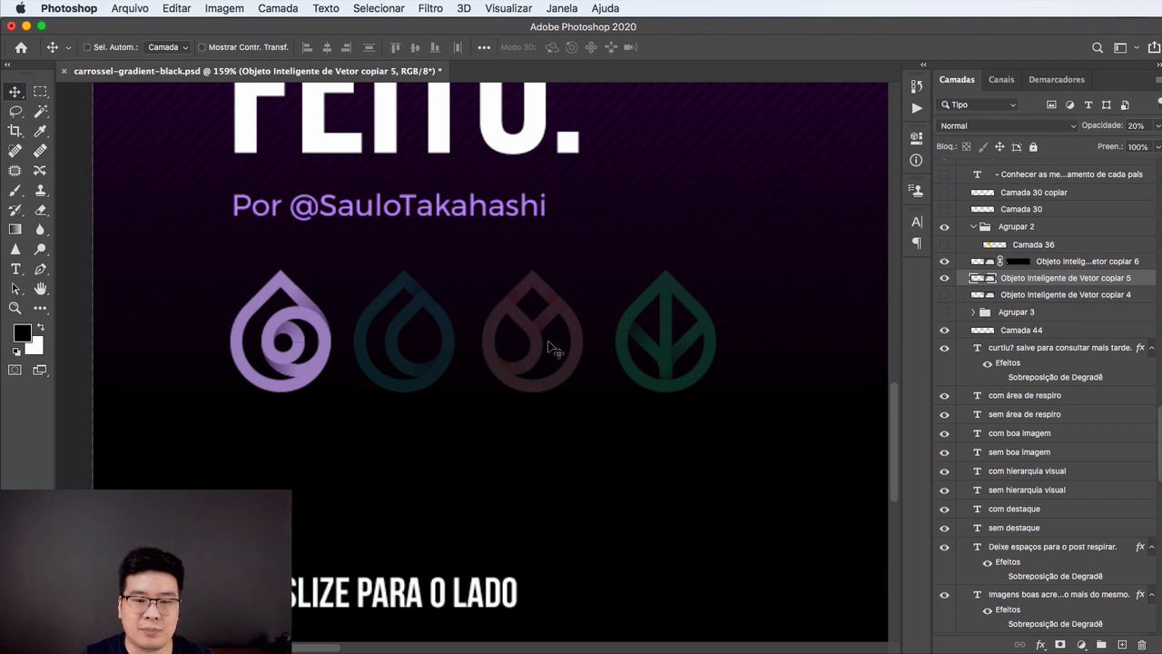
Duplicate the 20% opacity logo layer, flip the copy vertically and place it directly below the logo row as a reflection
left_click(550, 347, "alt+super")
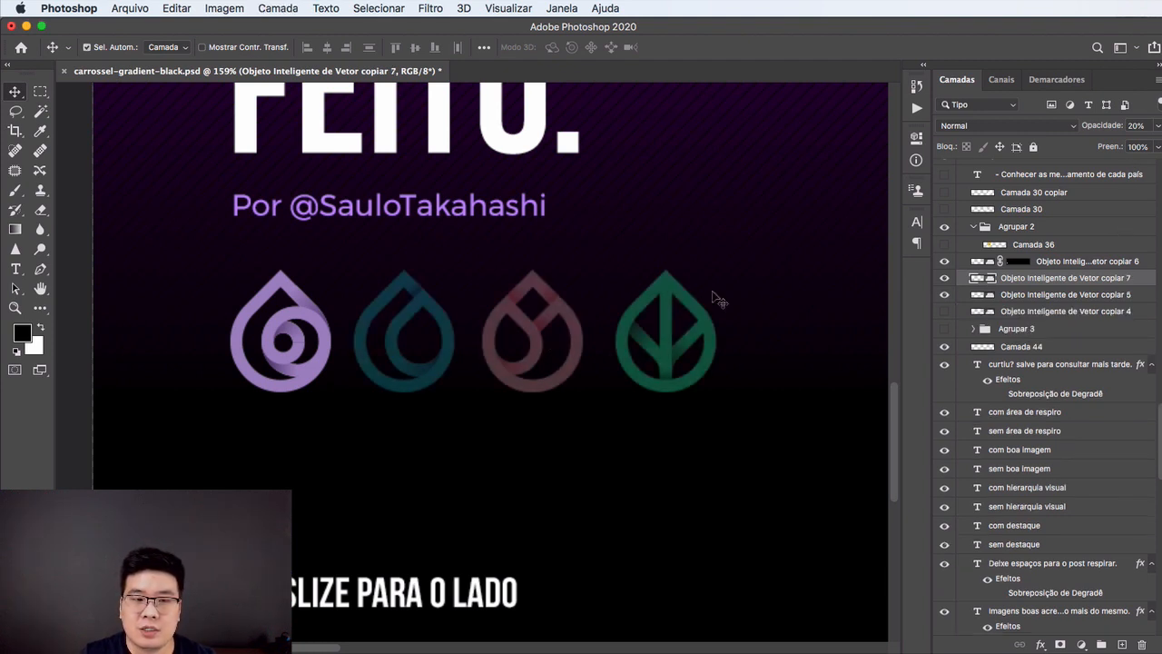
key("super+z")
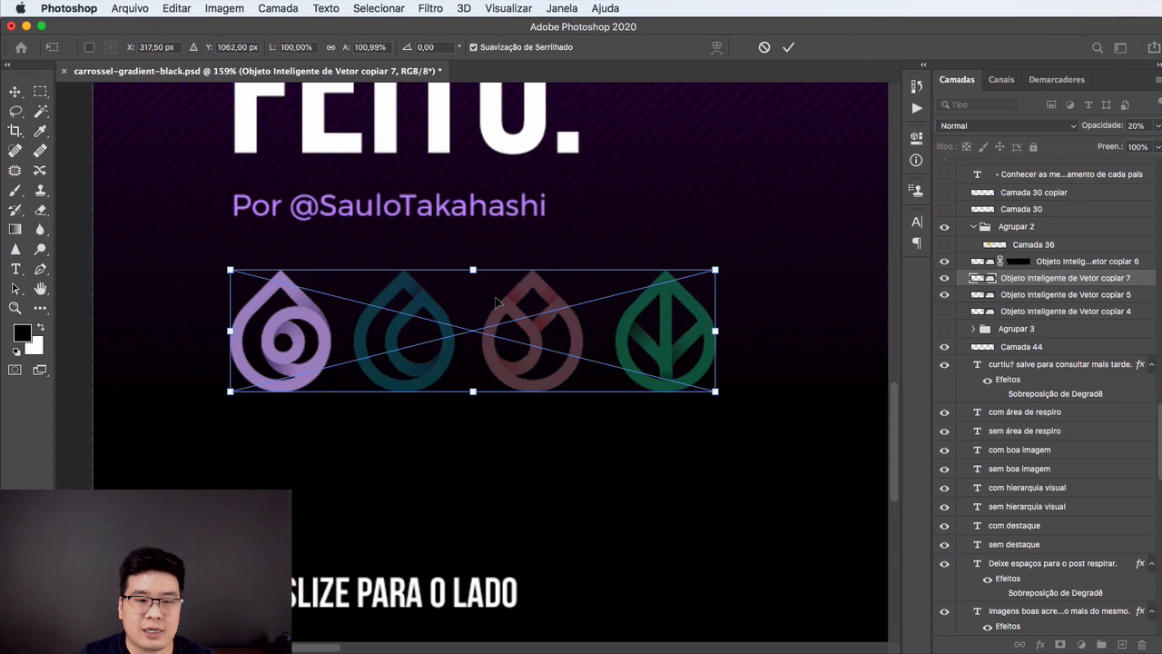
right_click(520, 311)
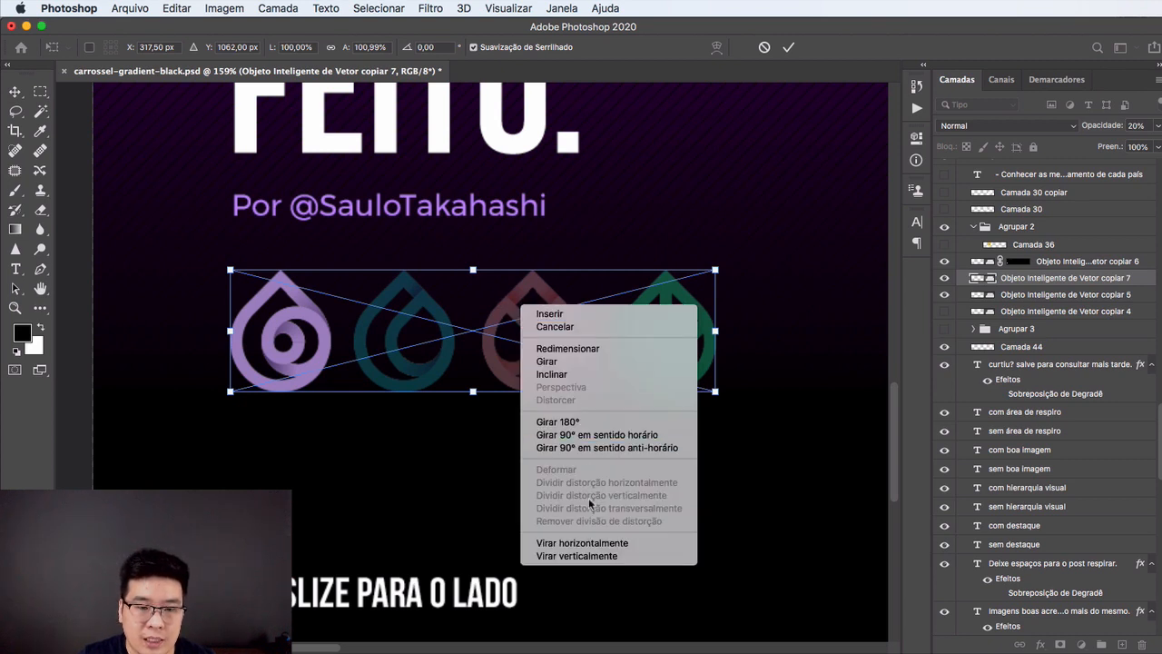
left_click(584, 556)
left_click_drag(570, 296, 569, 445)
key("Return")
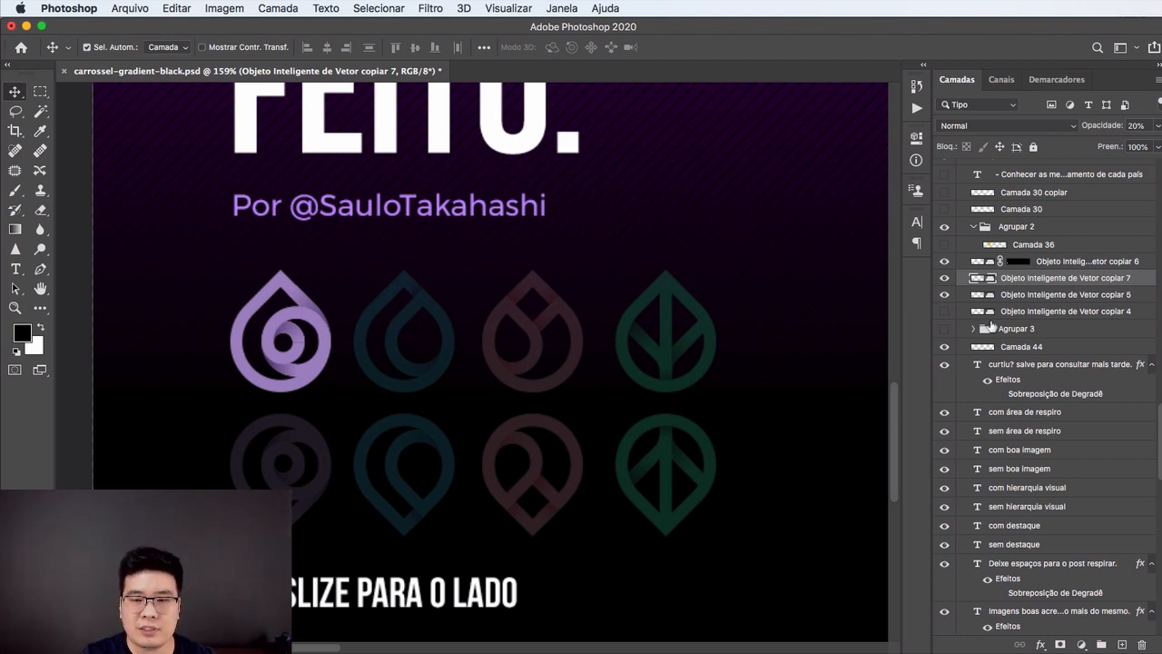
Load the mirrored logo layer's outline as a selection and add a layer mask from it
left_click(980, 279, "super")
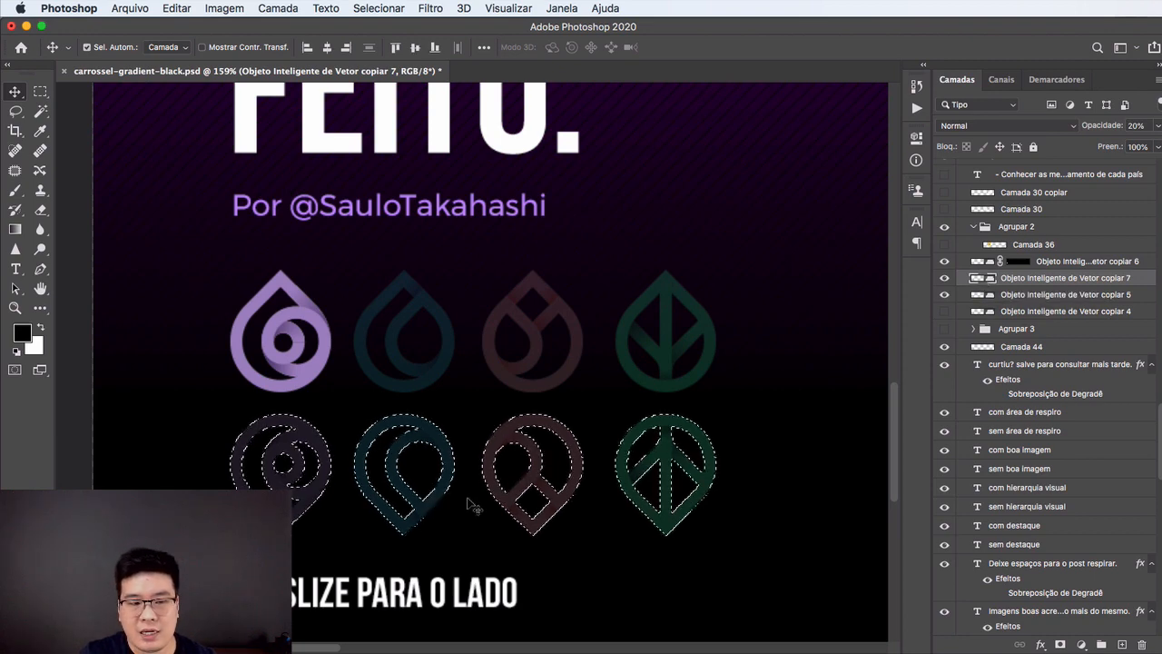
left_click(1060, 644)
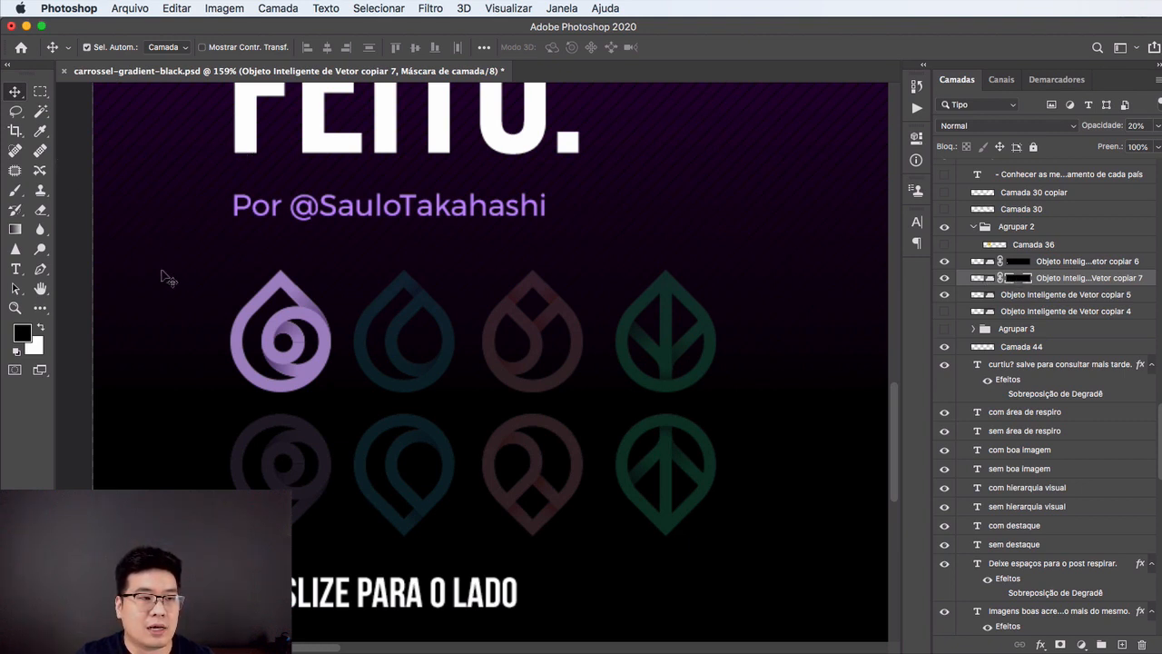
key("g")
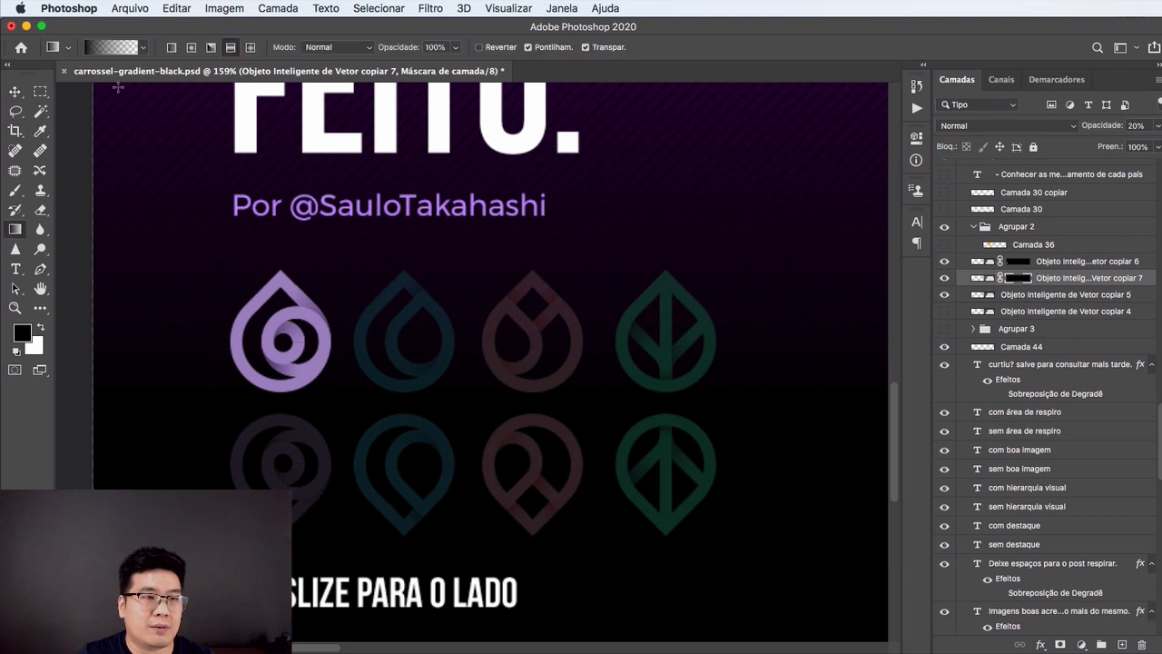
Try the basic gradient presets, switching between foreground-to-background, foreground-to-transparent and black-to-white
left_click(141, 50)
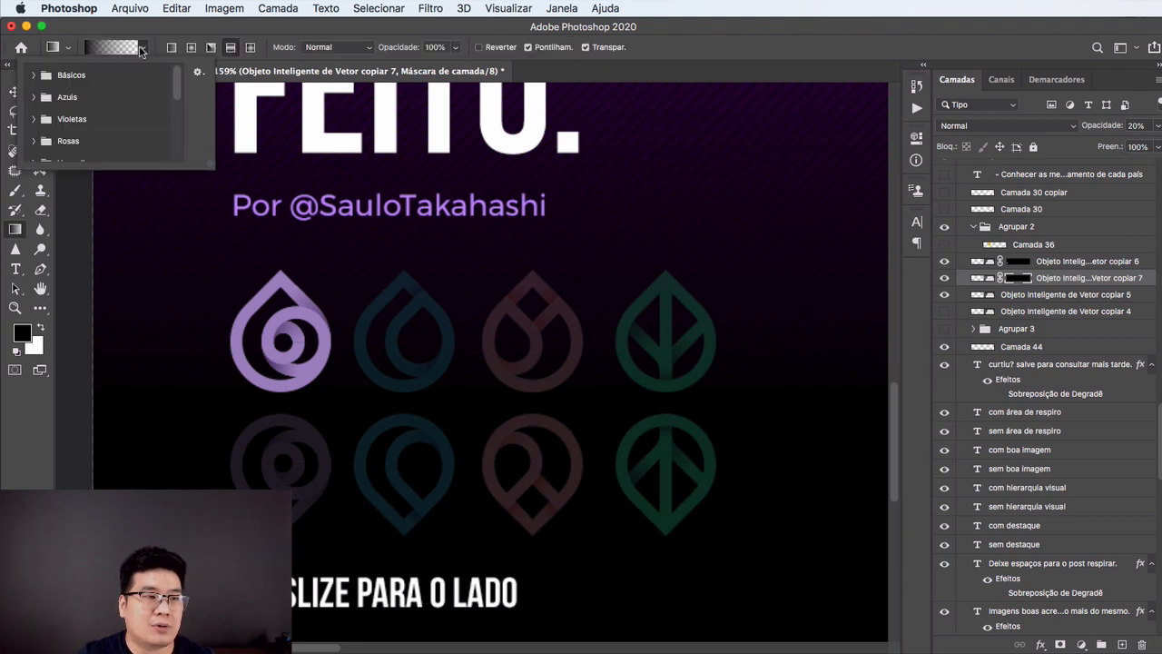
left_click(138, 30)
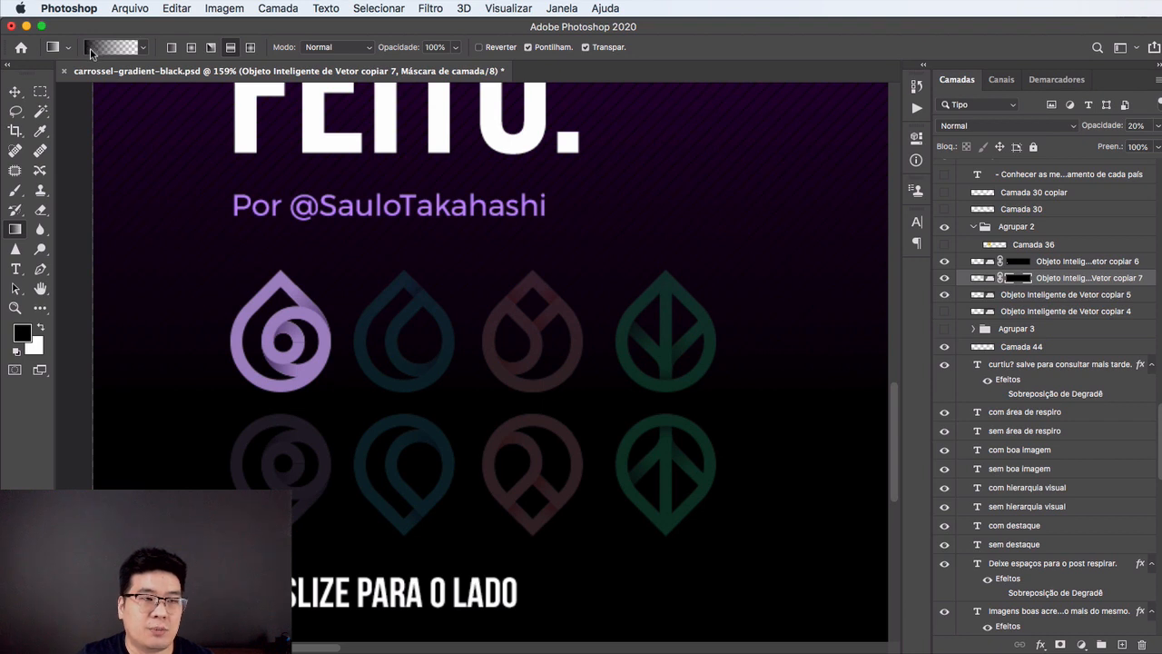
left_click(145, 52)
left_click(34, 74)
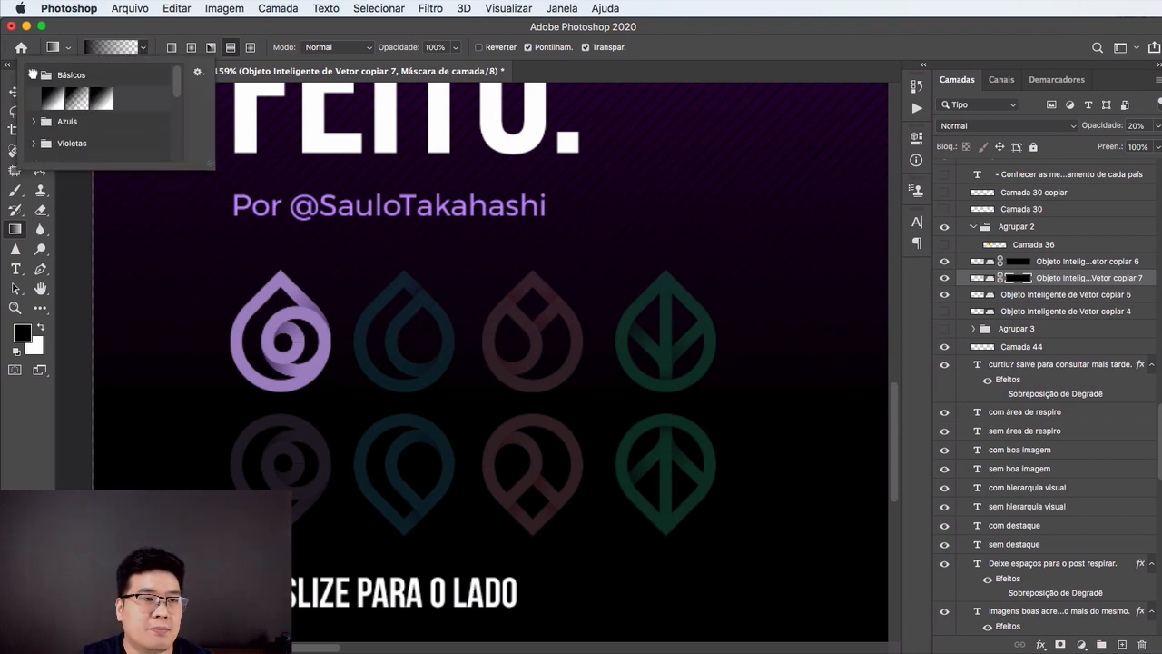
double_click(54, 102)
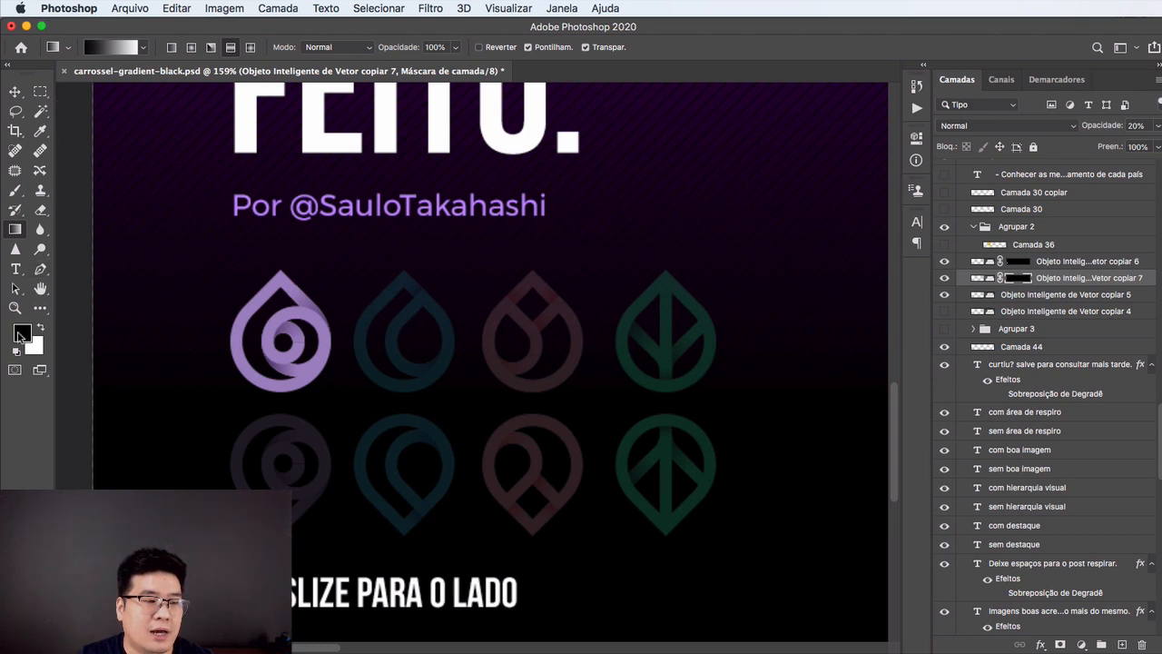
left_click(143, 49)
double_click(77, 98)
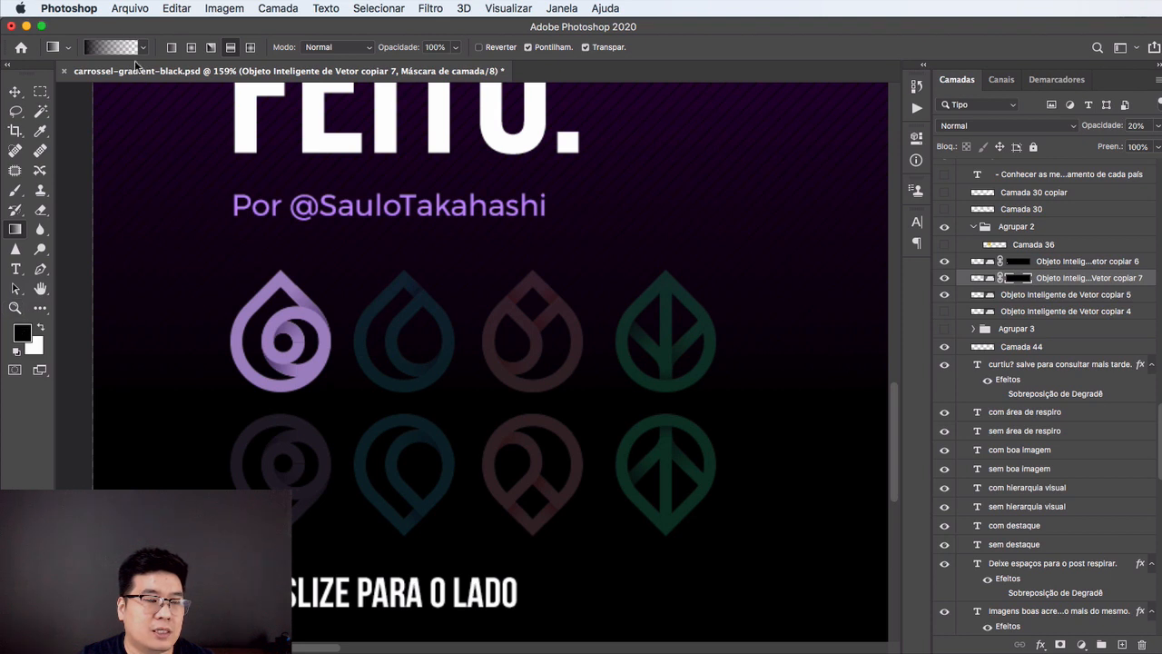
left_click(144, 49)
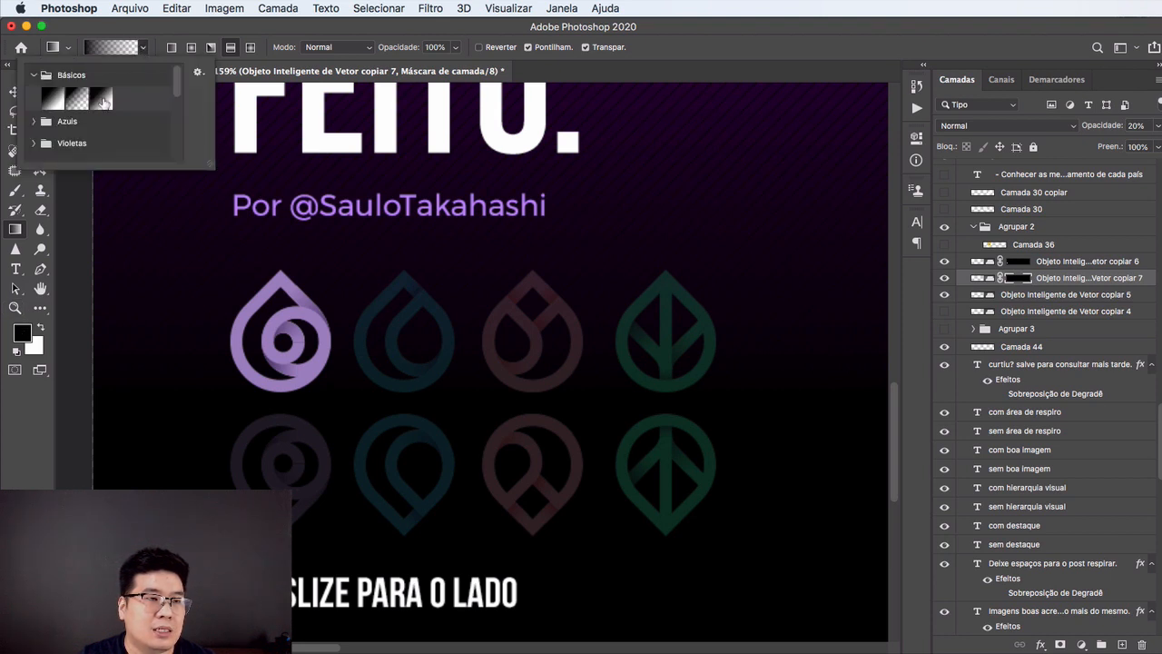
double_click(103, 100)
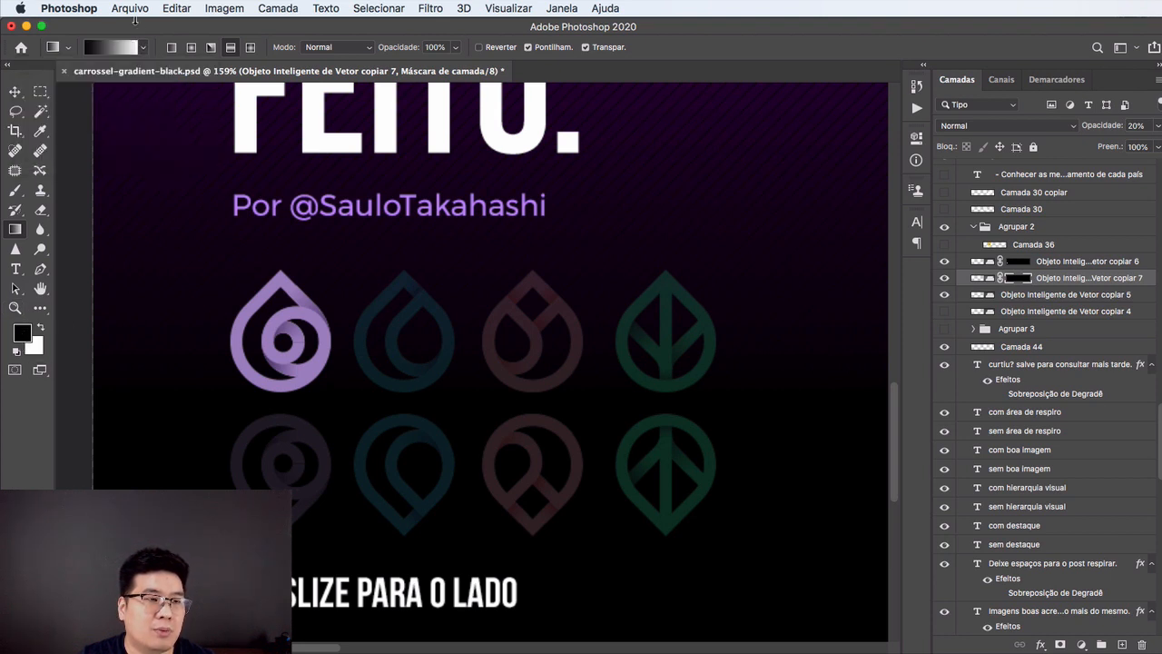
Fade out the lower part of the mirrored logos by drawing reflected foreground-to-transparent gradients in black upward on their layer mask
left_click(144, 48)
double_click(76, 98)
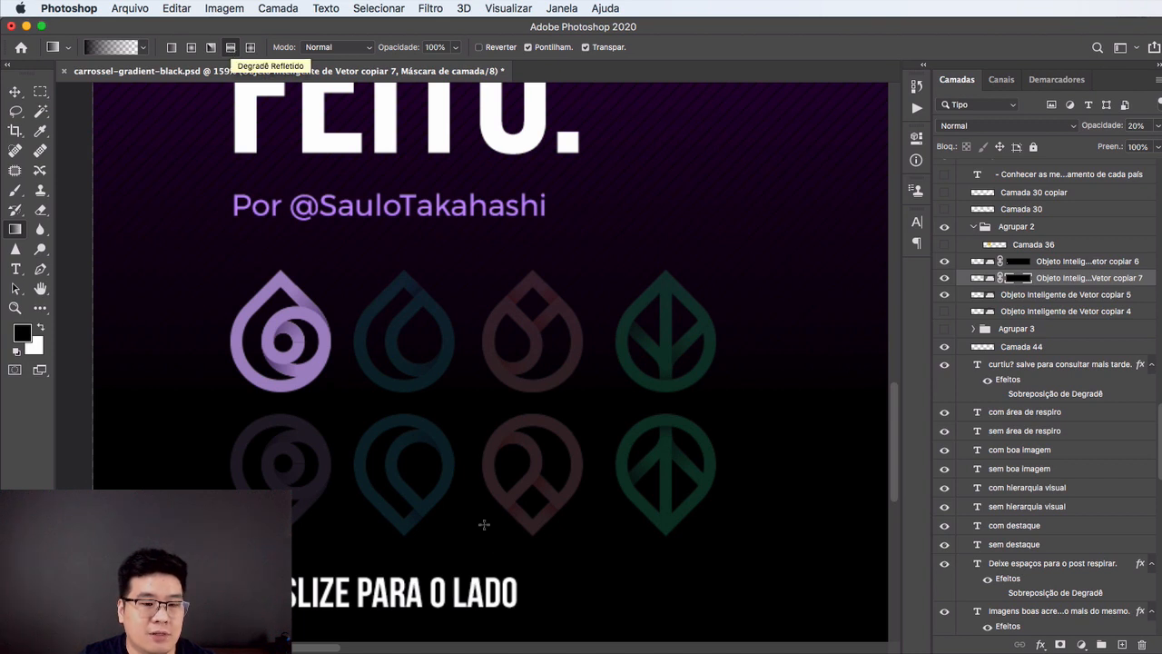
left_click_drag(497, 554, 490, 463)
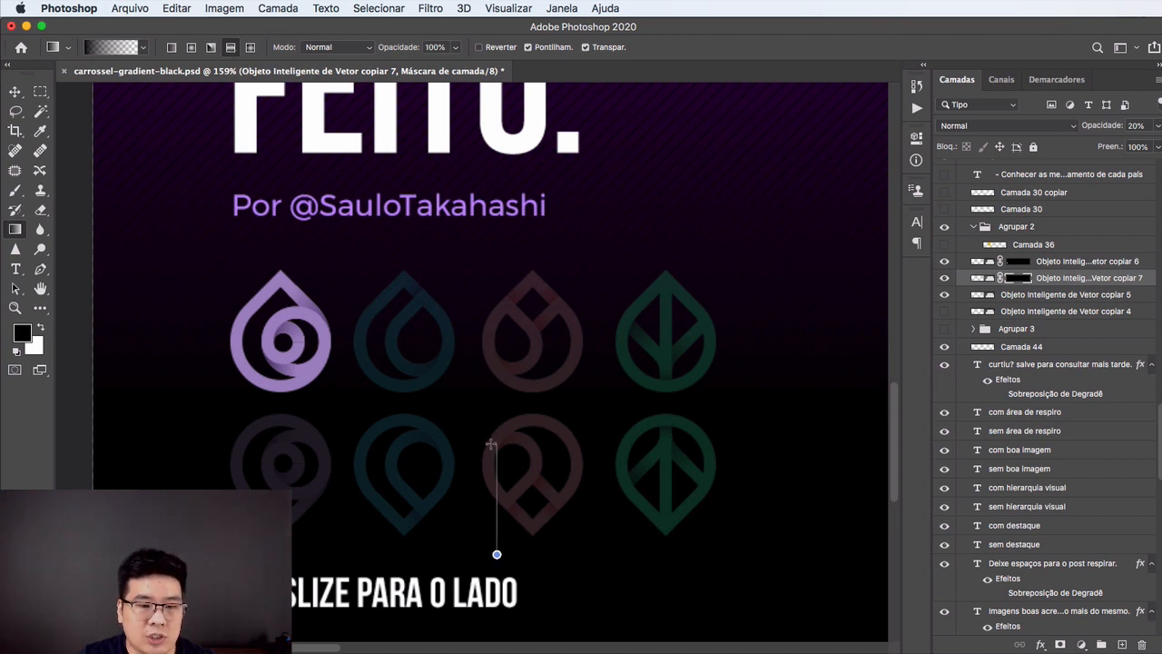
left_click_drag(491, 411, 491, 412)
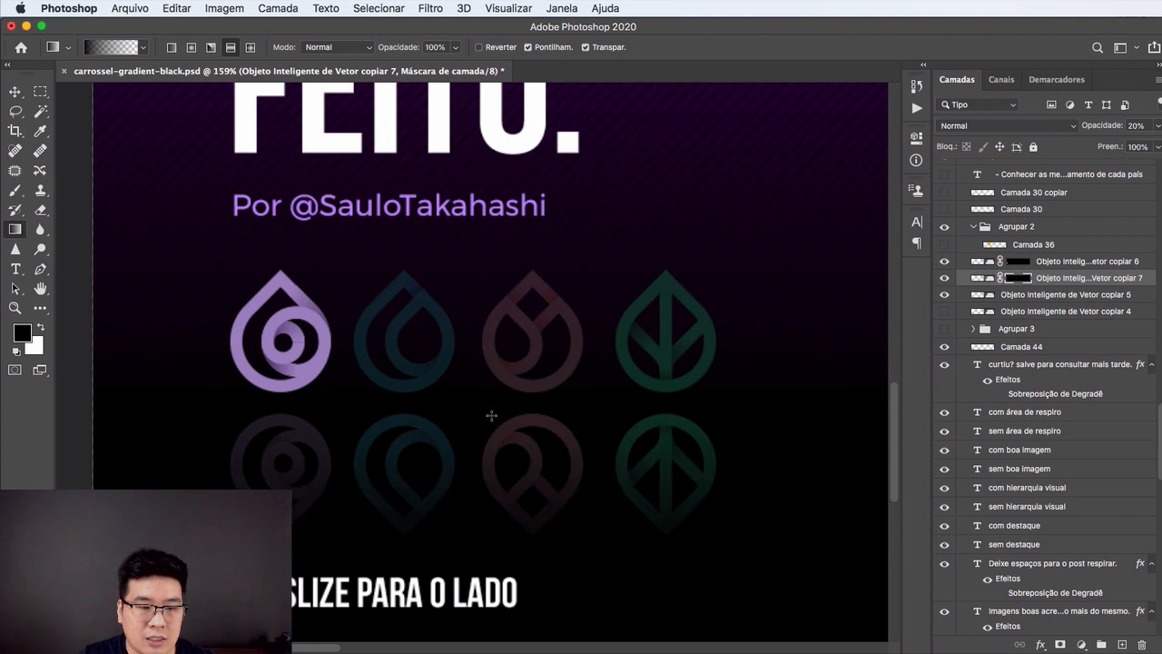
left_click_drag(496, 561, 497, 415)
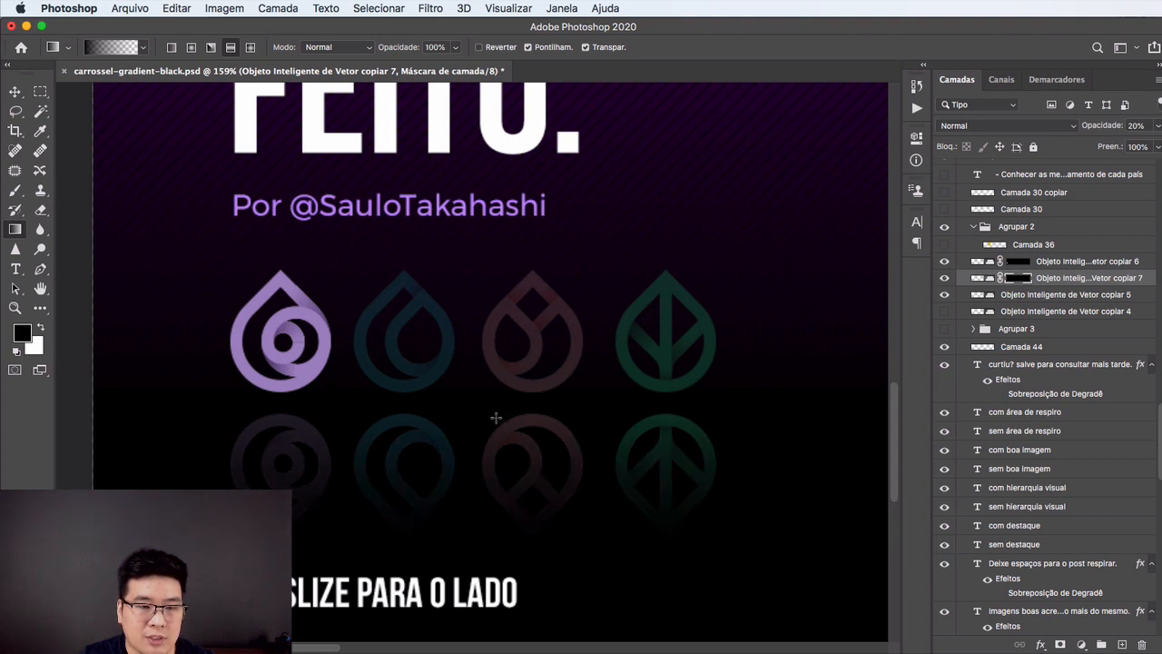
left_click_drag(480, 541, 473, 406)
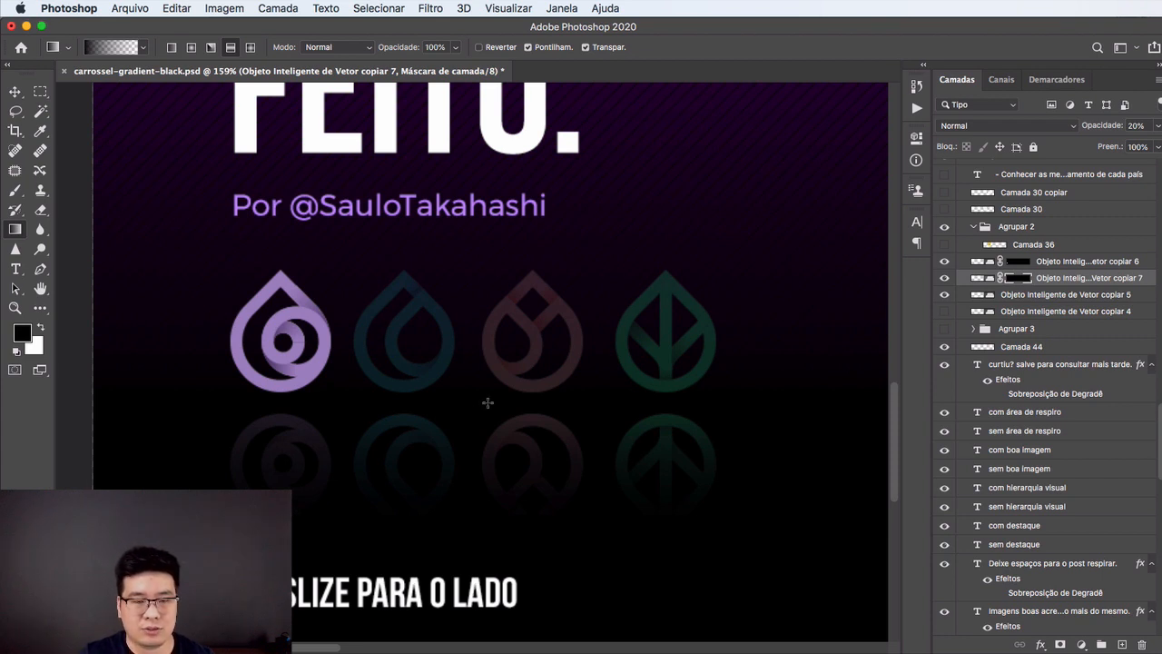
key("v")
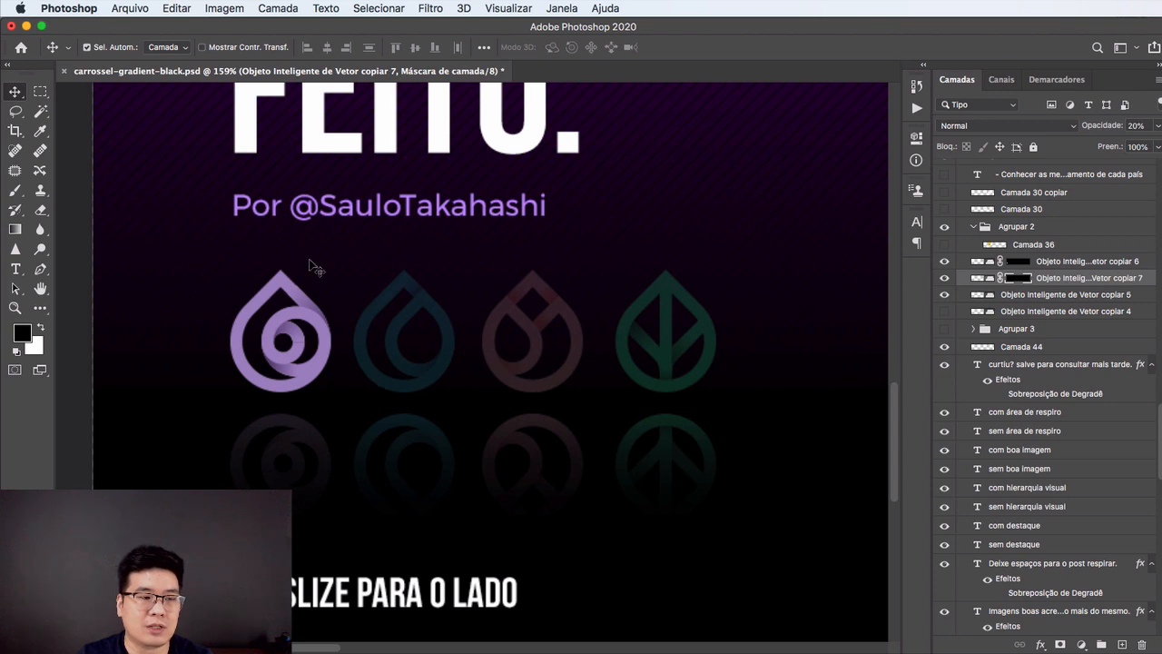
Sample the highlighted purple logo and adjust the foreground colour to the brighter purple #b580f3
key("i")
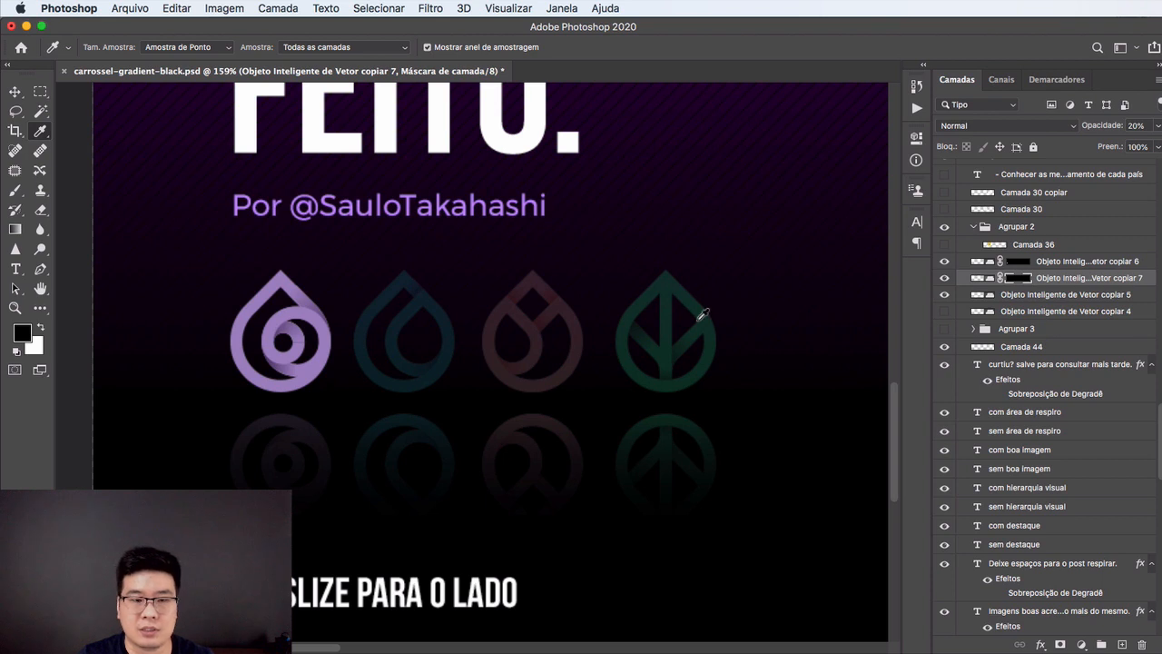
key("v")
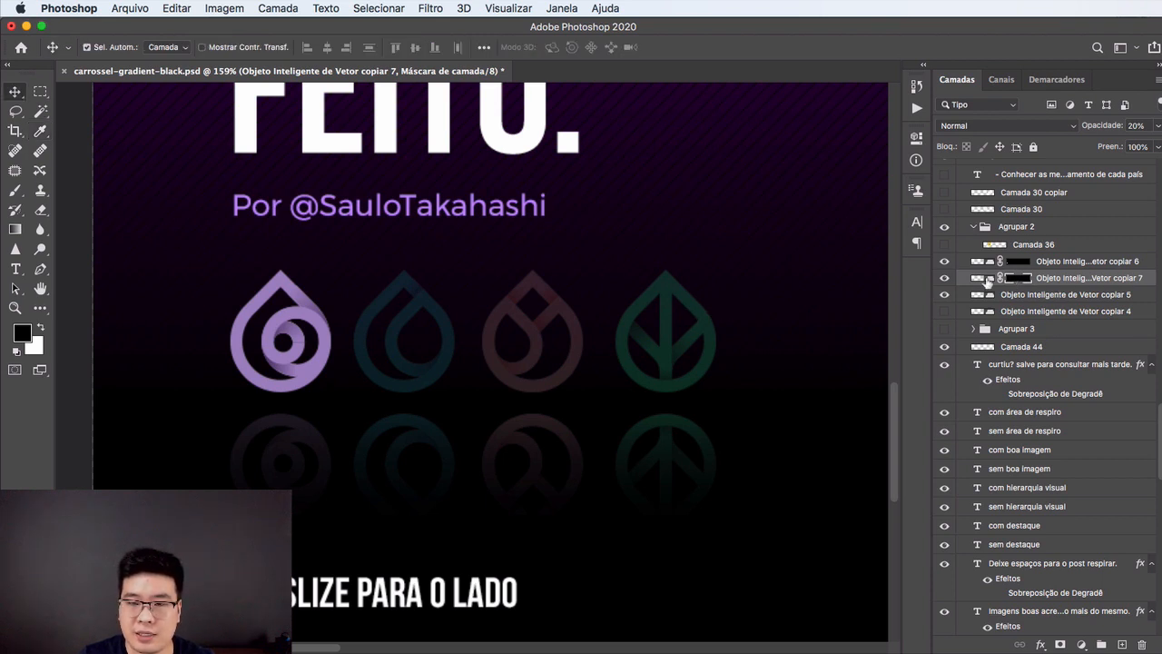
left_click(987, 283)
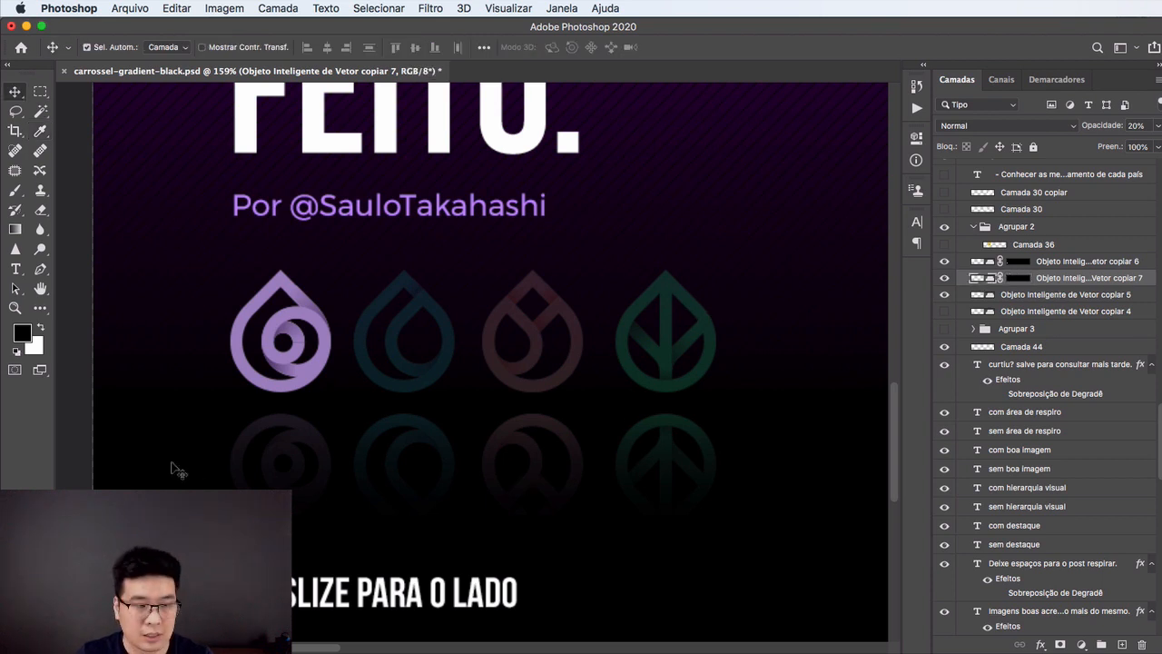
key("i")
left_click(309, 309)
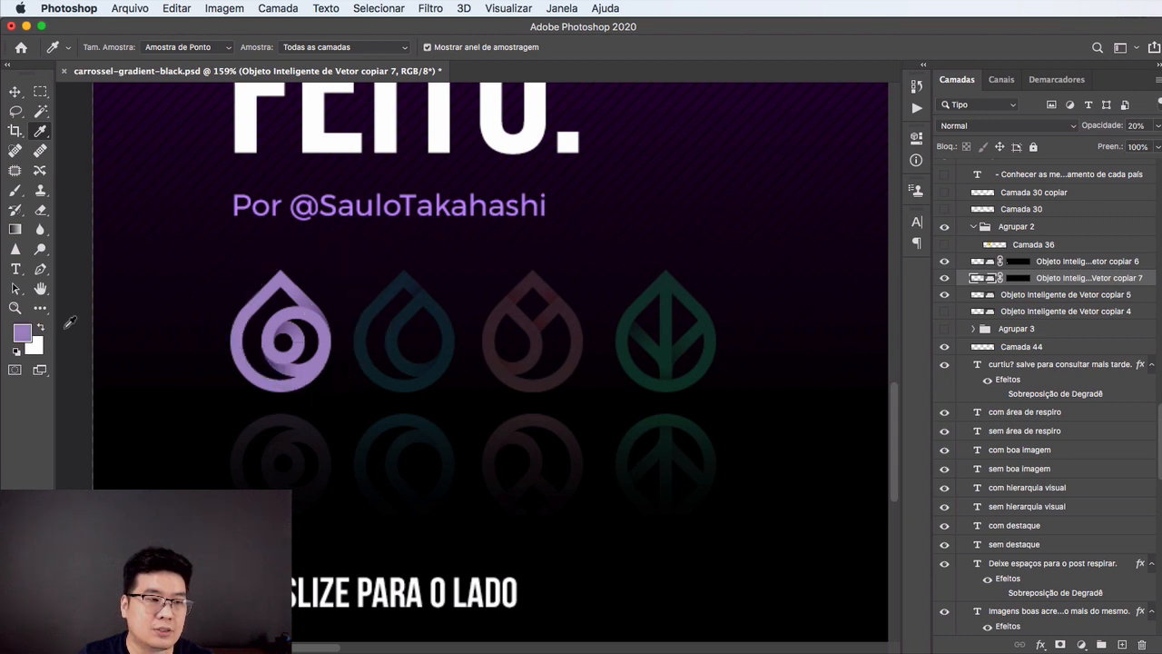
left_click(21, 332)
left_click_drag(656, 367, 692, 328)
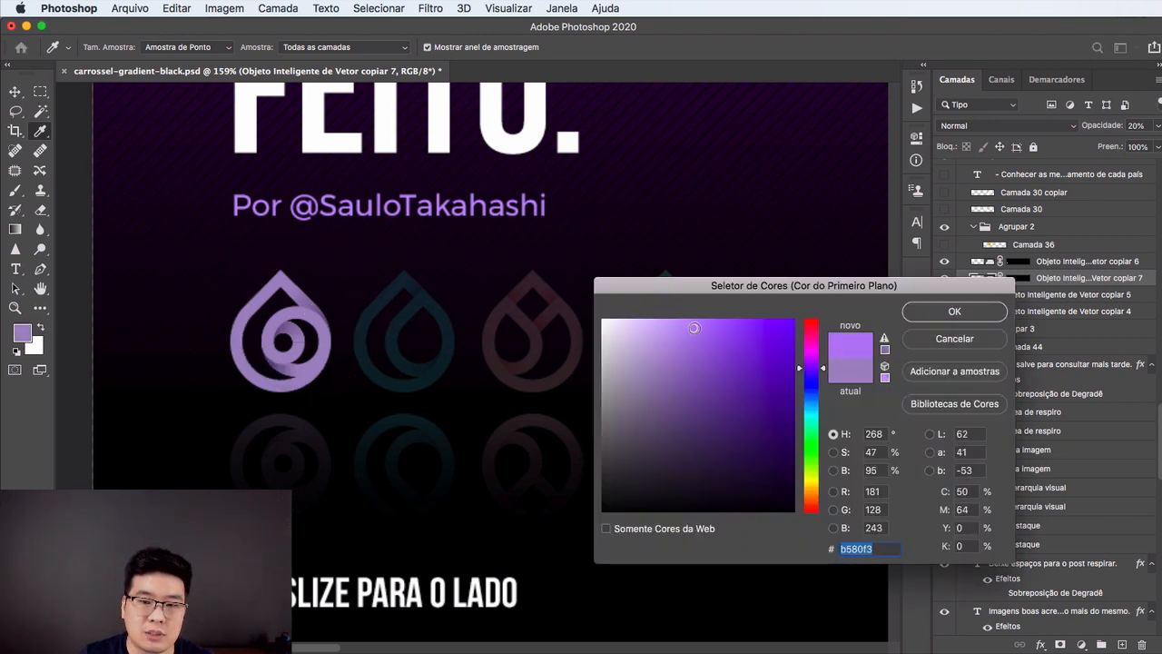
left_click(951, 313)
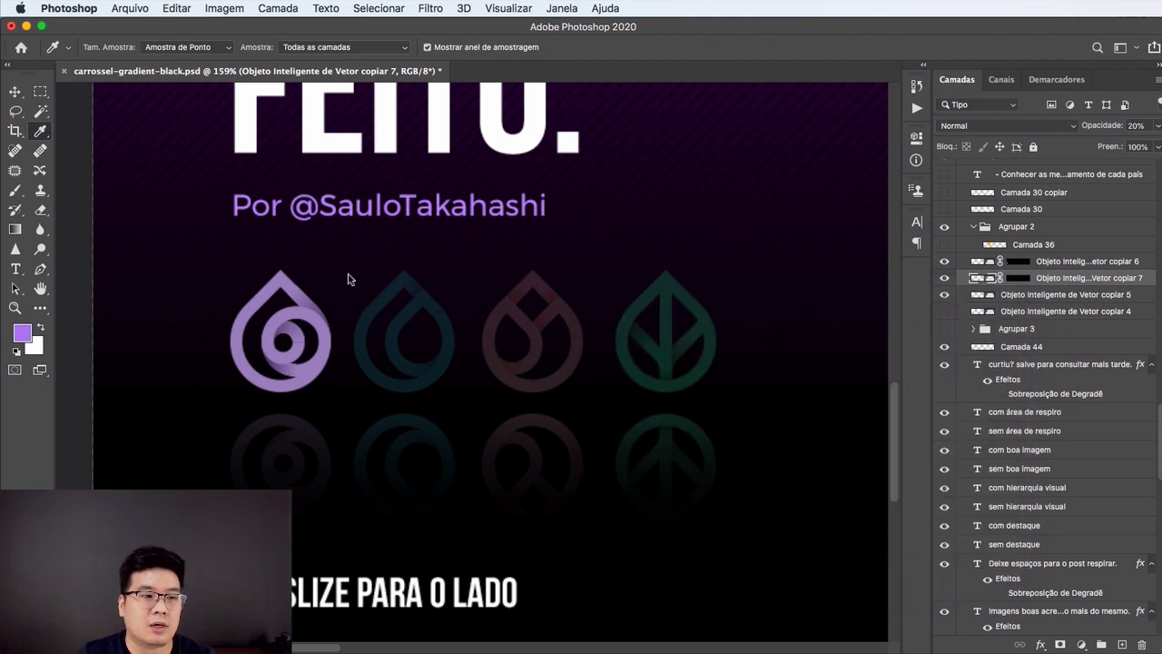
Add a new layer below the reflection layer and draw a radial purple-to-transparent glow centred on the highlighted logo
key("g")
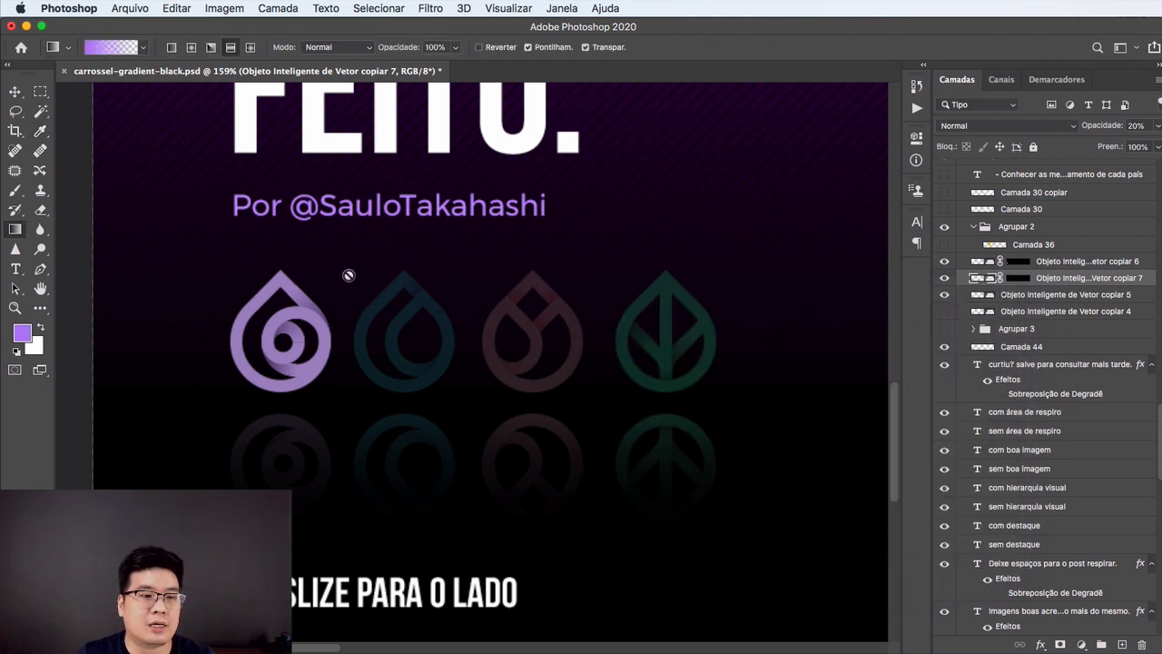
left_click(191, 48)
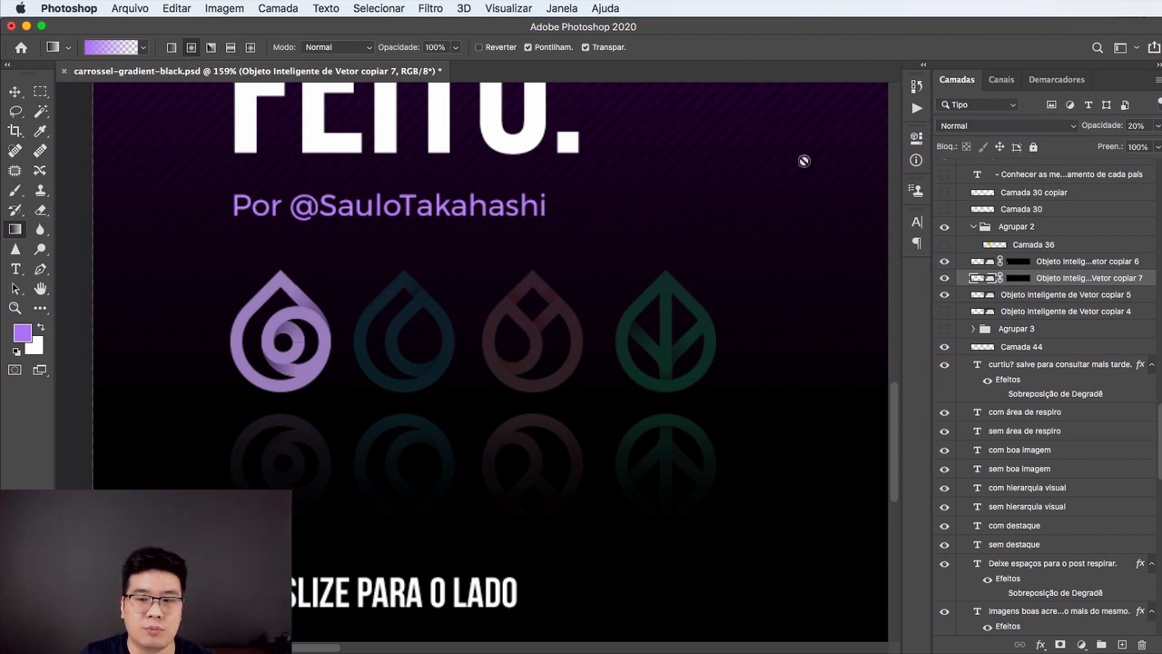
left_click(1122, 644)
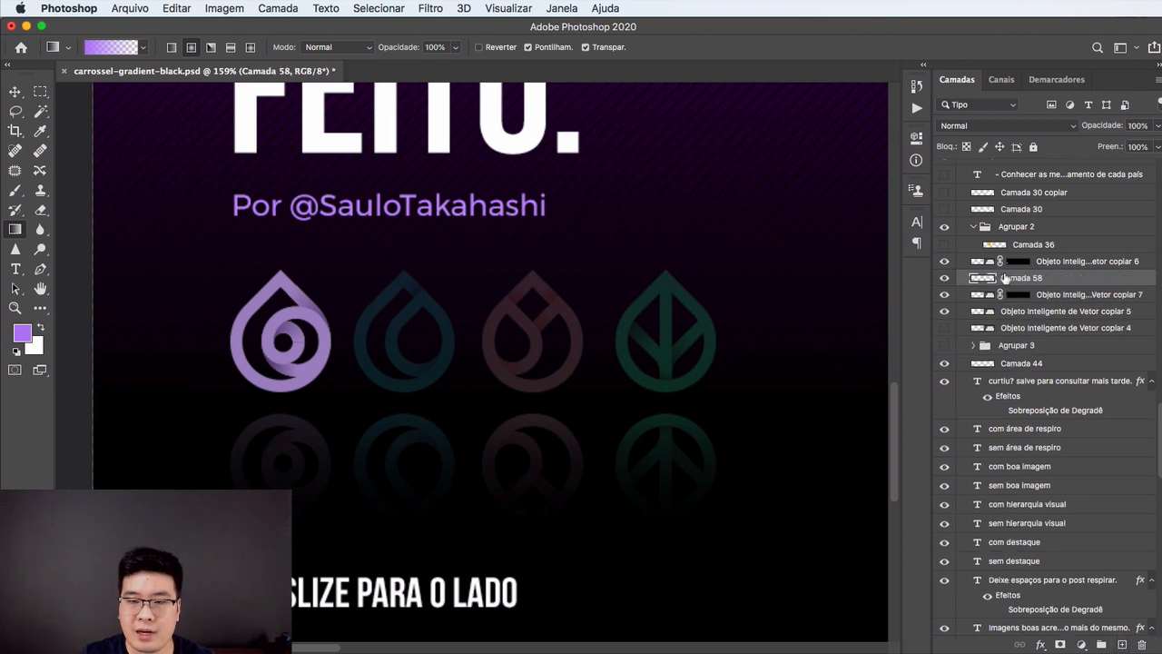
left_click_drag(1005, 282, 1021, 305)
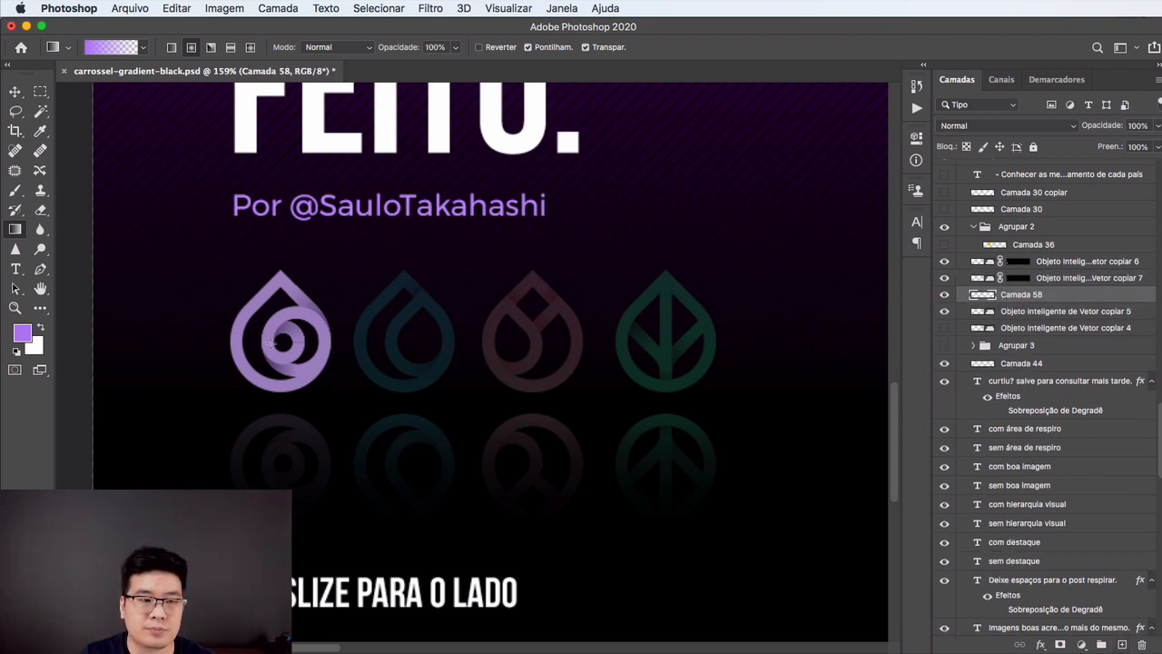
left_click_drag(280, 344, 274, 476)
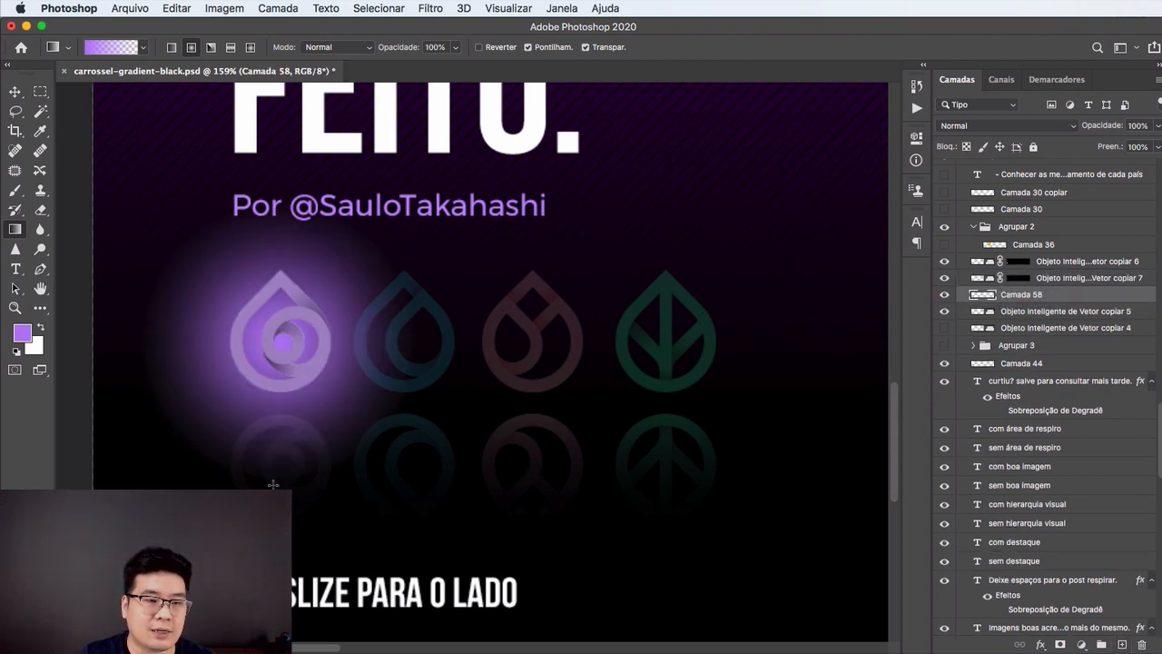
Reduce the purple glow layer's opacity to 64%
key("v")
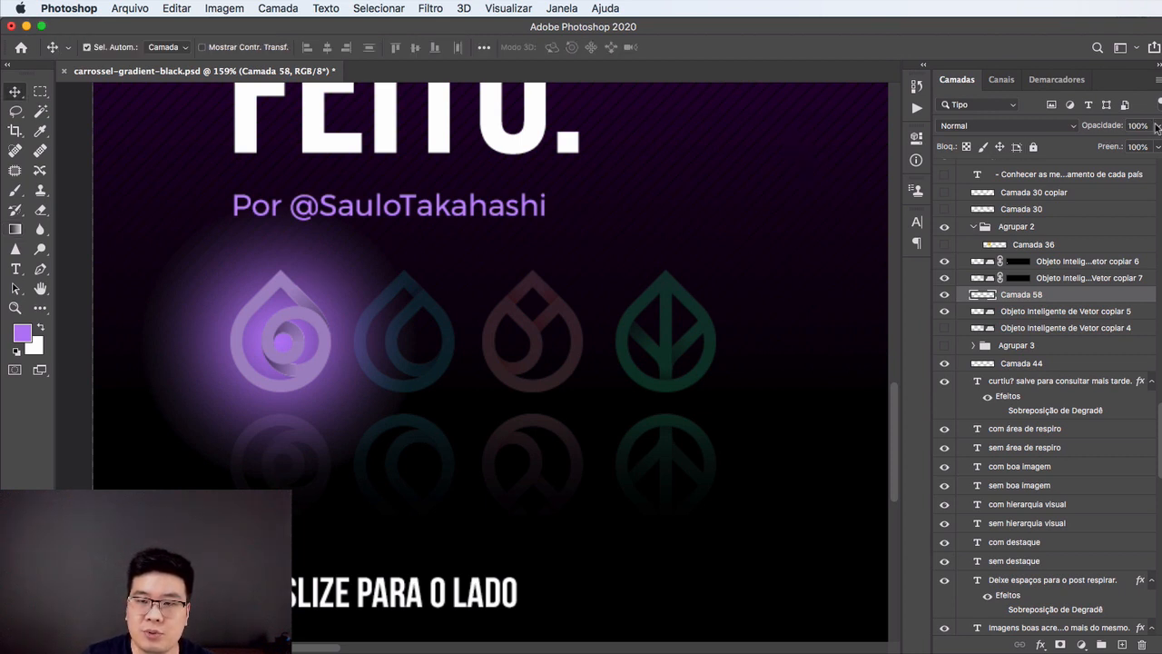
left_click_drag(1158, 128, 1120, 146)
left_click_drag(548, 240, 519, 247)
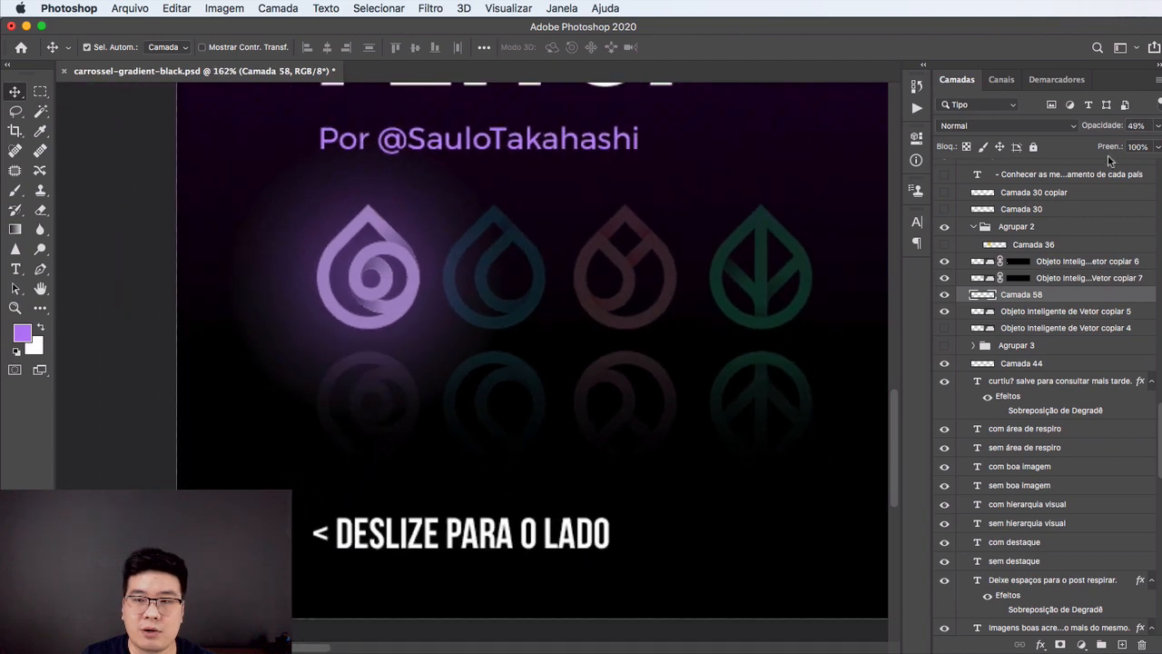
left_click(1156, 126)
left_click_drag(1120, 147, 1129, 147)
left_click_drag(649, 238, 454, 329)
left_click_drag(260, 347, 244, 327)
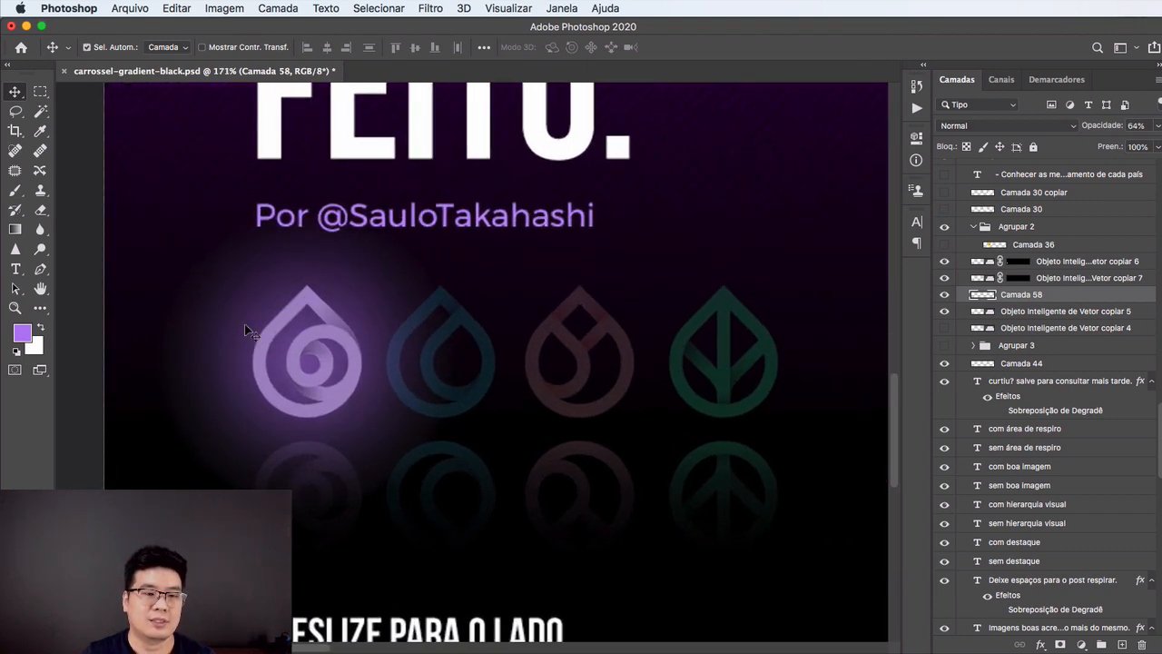
left_click_drag(434, 348, 440, 310)
Set the foreground colour to black and draw a small radial gradient on a new layer just under the purple logo
key("g")
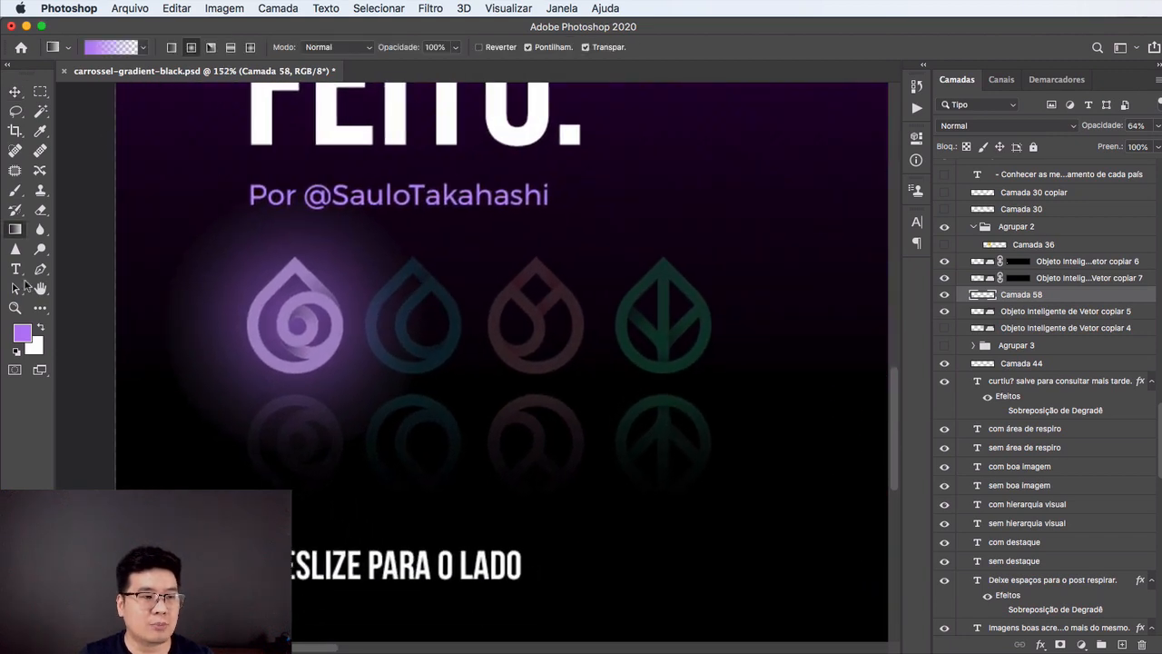
left_click(25, 332)
left_click_drag(730, 367, 564, 544)
left_click(926, 311)
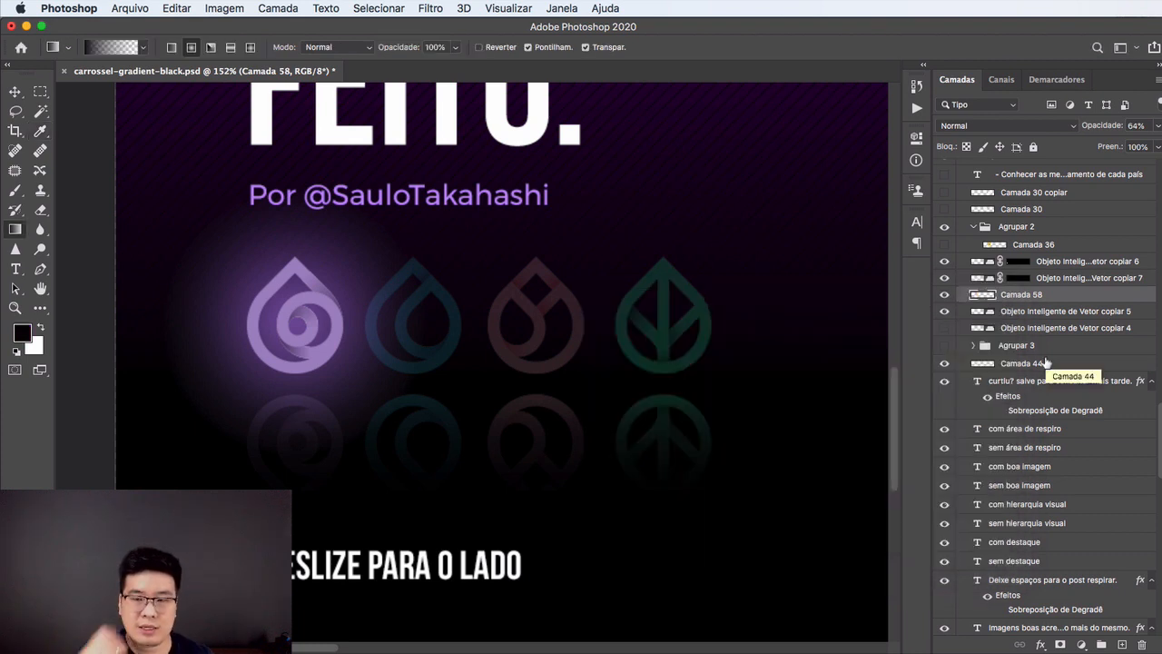
left_click(1122, 644)
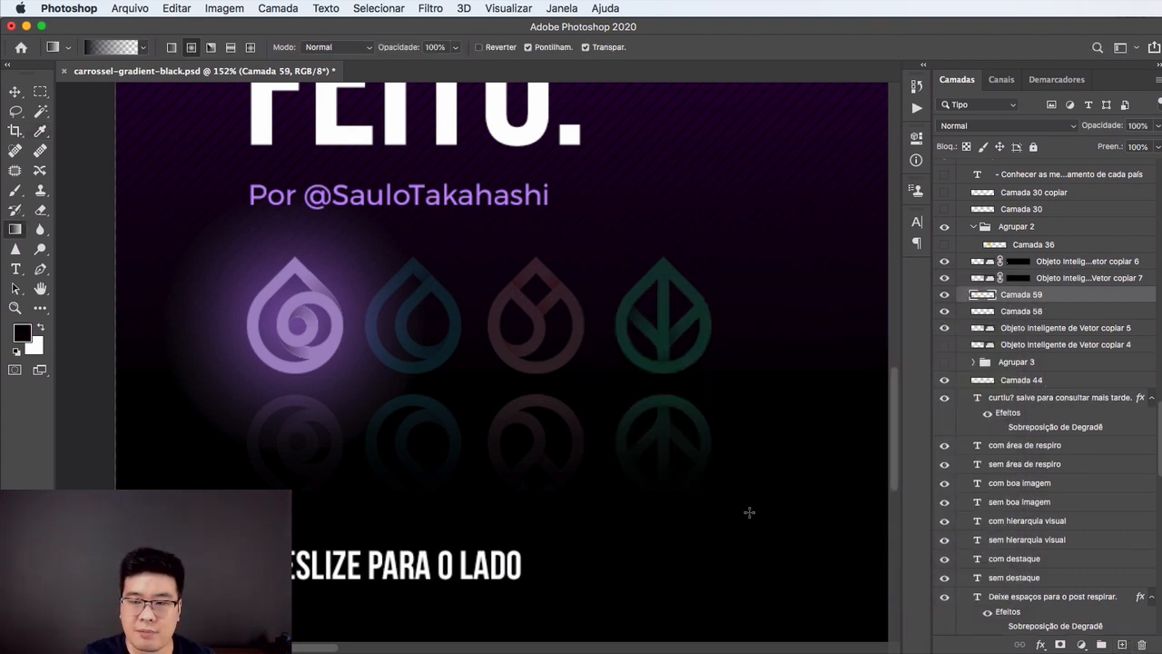
left_click_drag(312, 381, 316, 368)
scroll(323, 377, "up", 5)
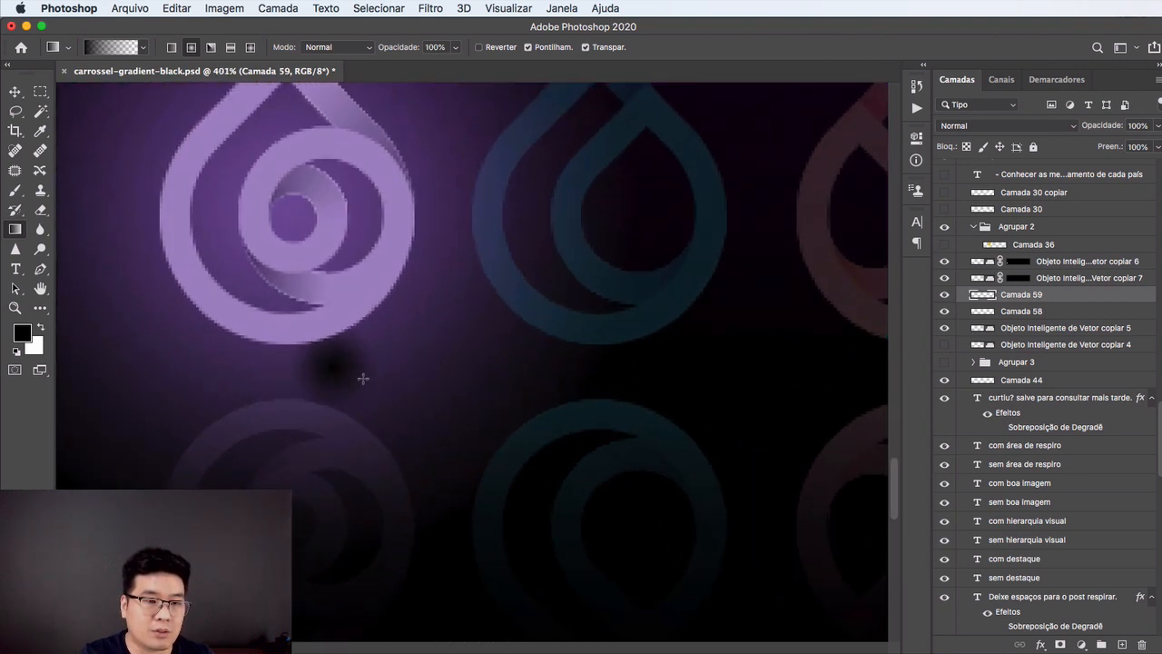
Transform the black gradient spot into a wide, flat shadow centred beneath the purple logo
key("super+t")
left_click_drag(379, 366, 412, 390)
left_click_drag(285, 336, 331, 380)
key("Return")
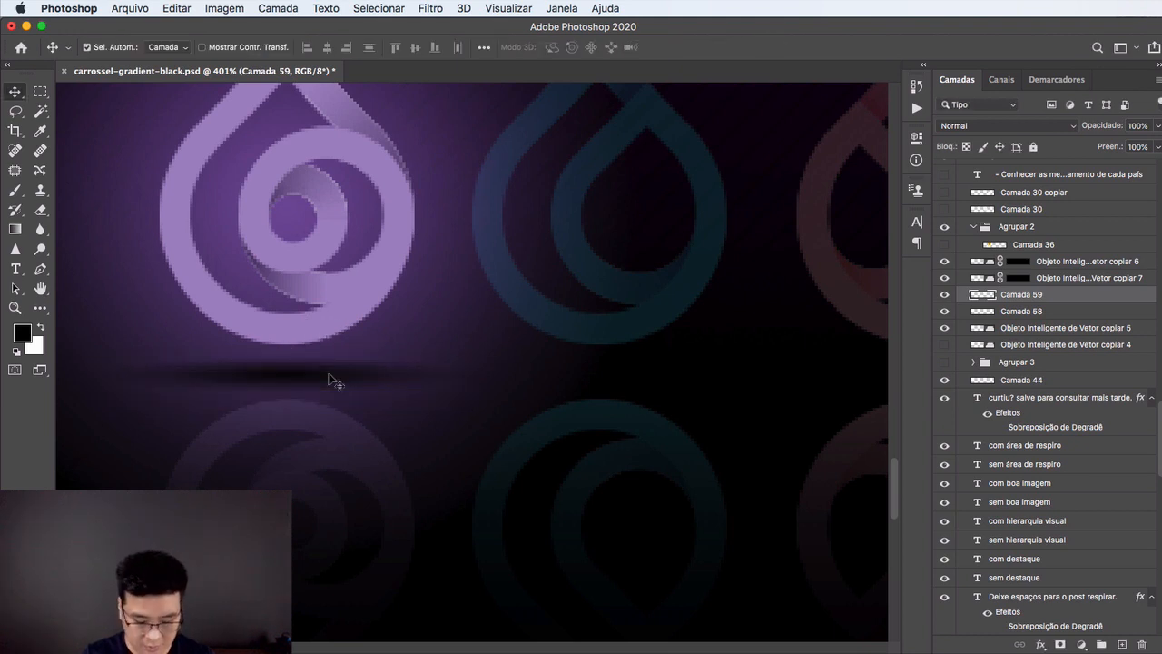
Set the shadow layer's opacity to 50%
key("5")
left_click_drag(443, 277, 361, 277)
left_click_drag(486, 278, 384, 337)
left_click_drag(453, 291, 396, 344)
left_click_drag(453, 309, 477, 293)
mouse_move(443, 330)
left_mouse_down()
mouse_move(461, 328)
mouse_move(446, 329)
left_mouse_up()
left_click_drag(456, 333, 476, 288)
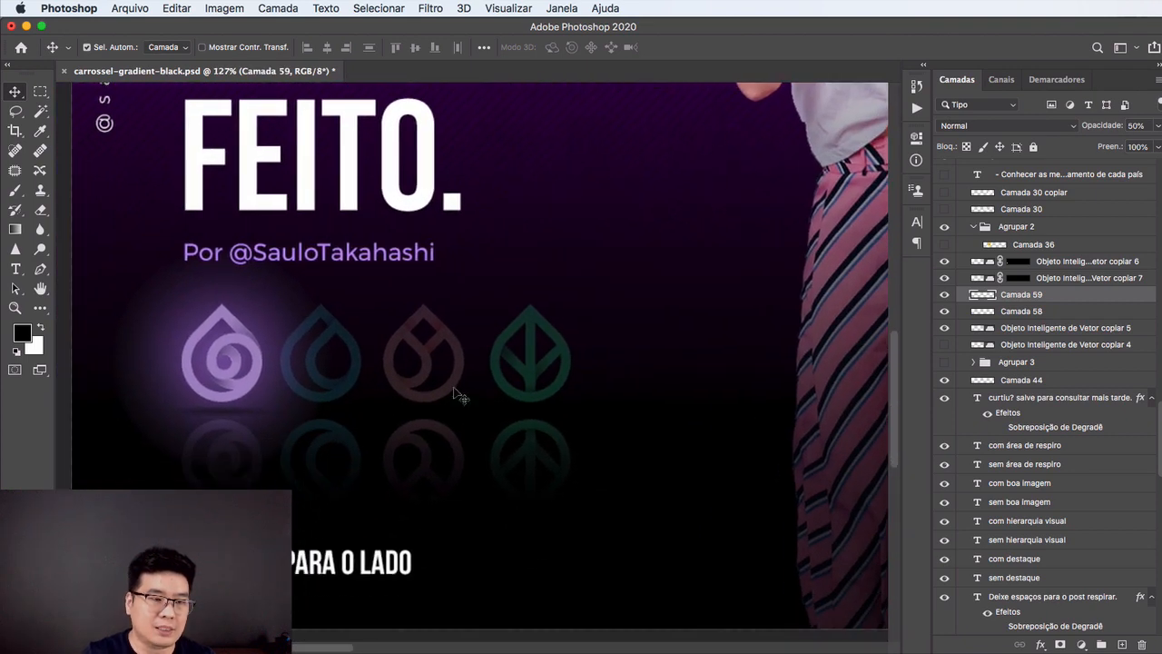